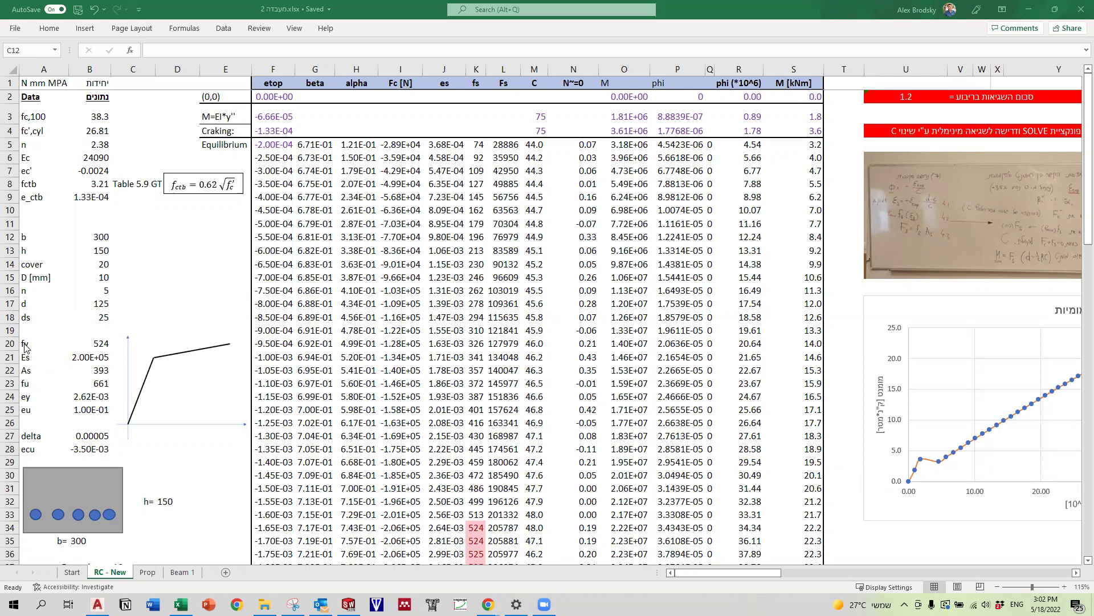
# Inspect the steel yield strength fy and ultimate strength fu in the input data
pyautogui.click(27, 344)
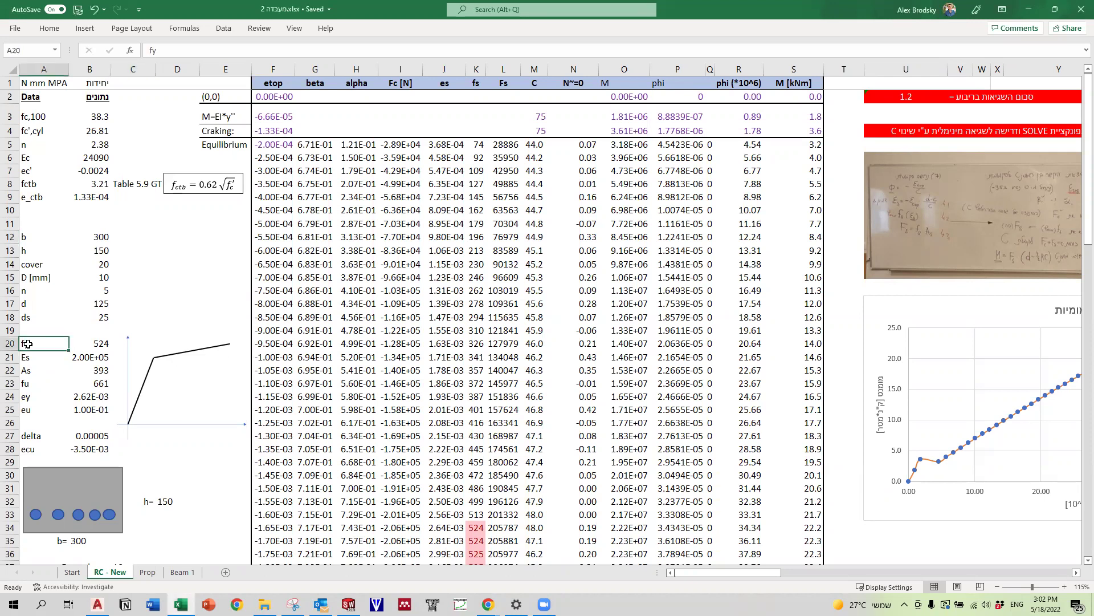
pyautogui.click(99, 347)
pyautogui.click(28, 385)
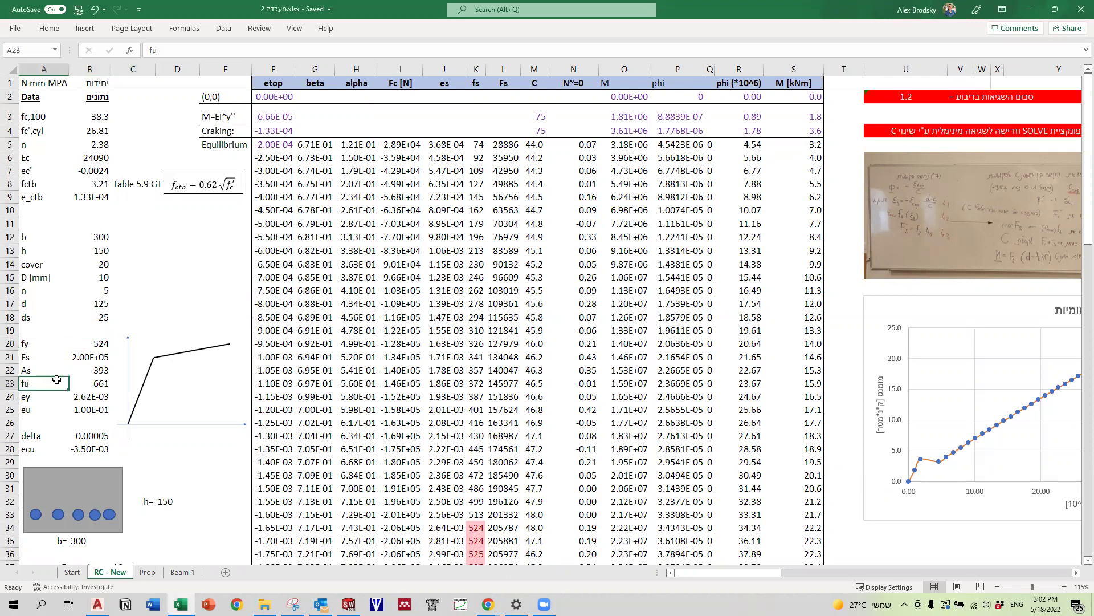
pyautogui.click(97, 383)
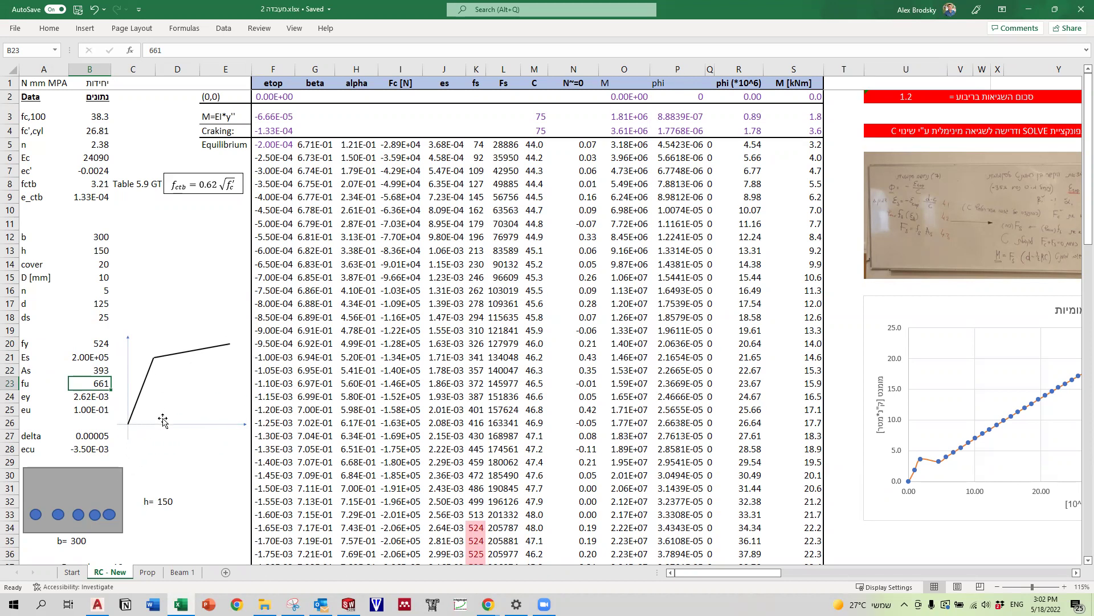
# Review the etop strain column, the row 9 strain and steel force formulas, and the neutral axis depths in column C of the table
pyautogui.click(271, 68)
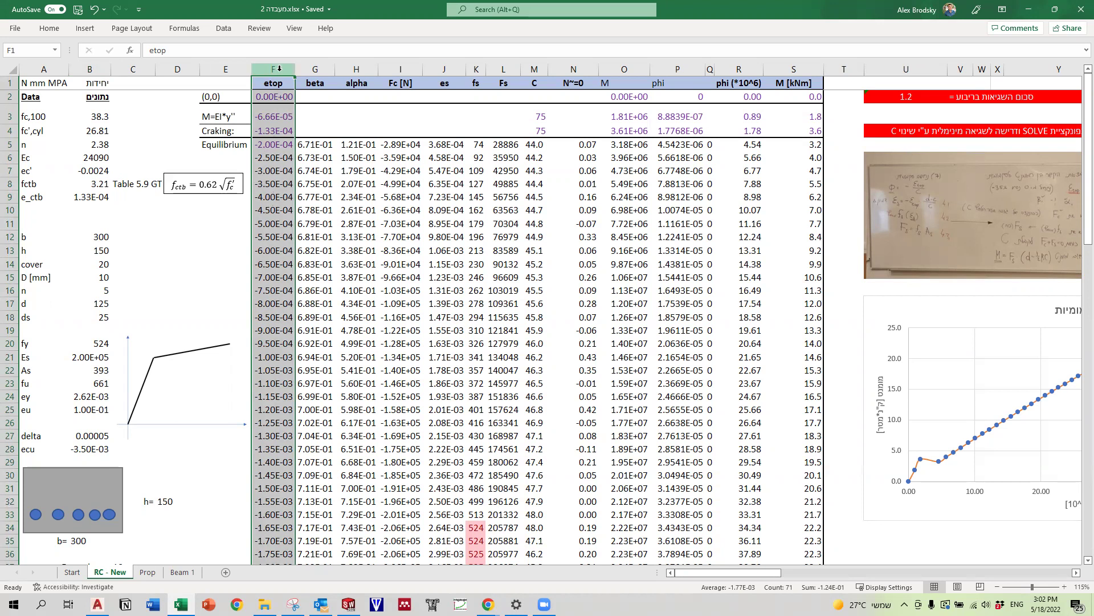
pyautogui.moveTo(285, 197); pyautogui.dragTo(318, 197)
pyautogui.click(289, 198)
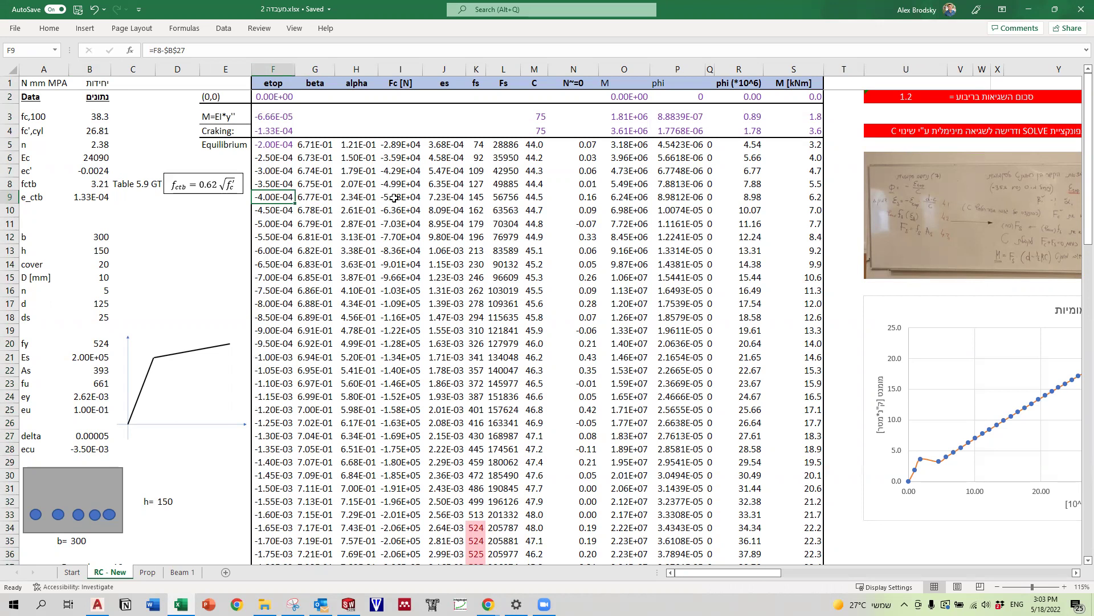
pyautogui.click(506, 198)
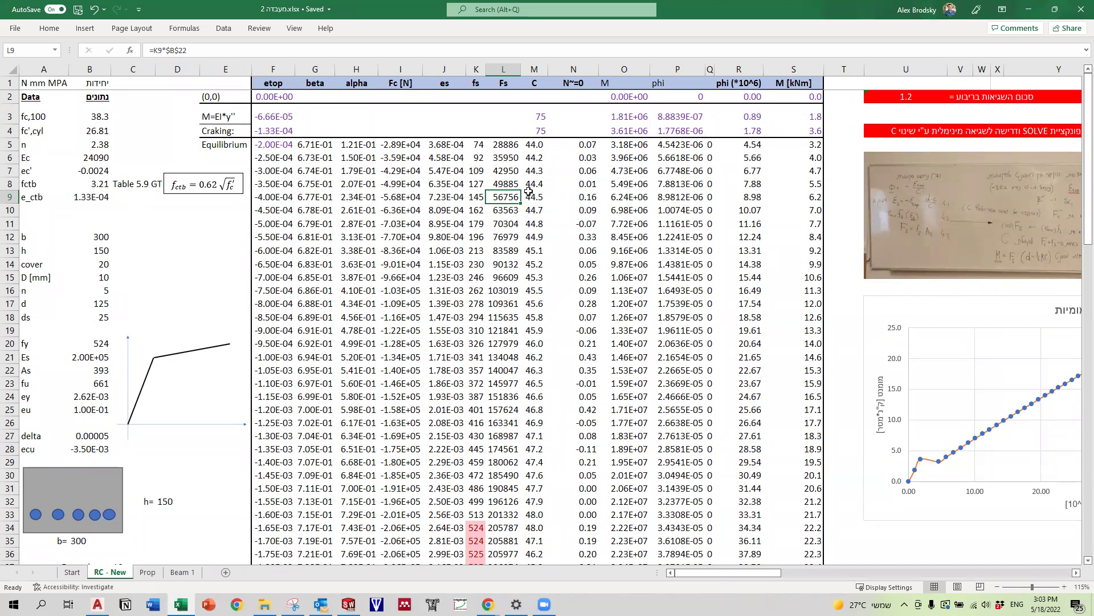
pyautogui.click(530, 195)
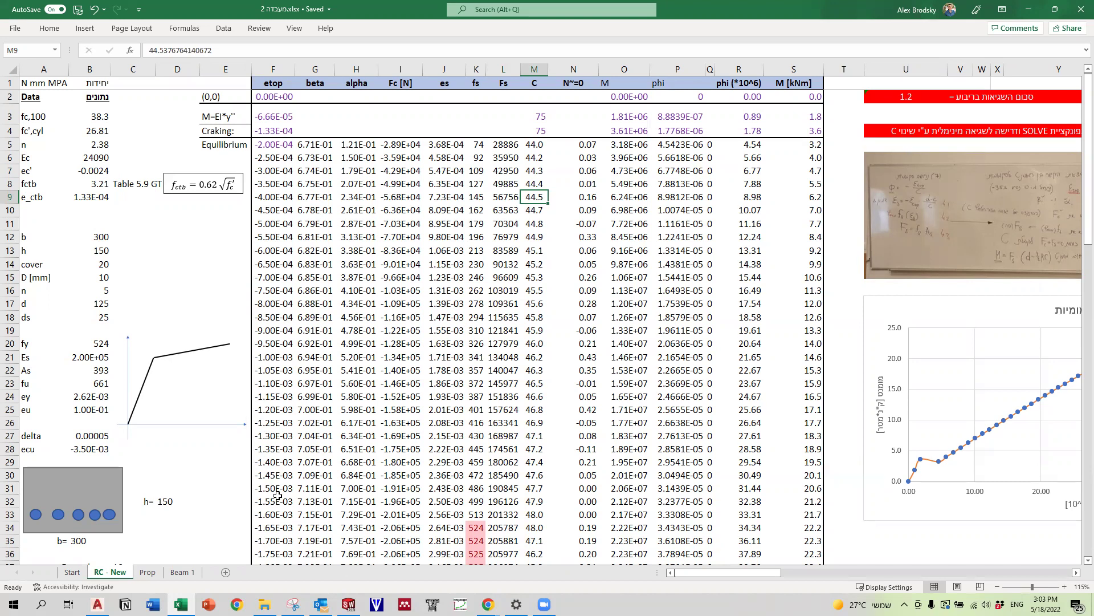
pyautogui.moveTo(536, 144); pyautogui.dragTo(541, 539)
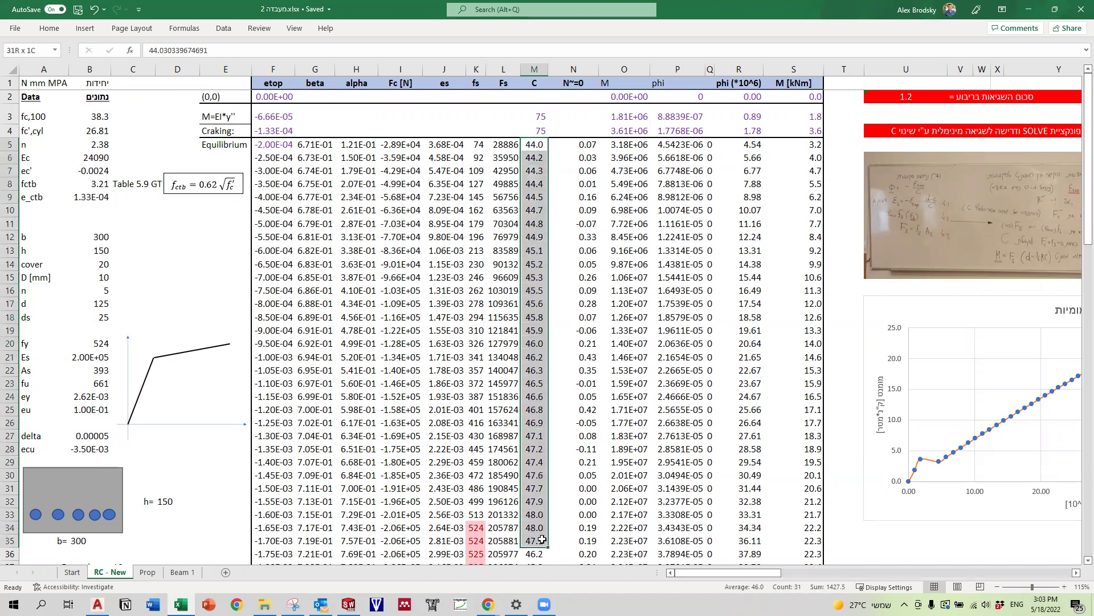
pyautogui.click(495, 225)
# Examine the pre-cracking and cracking rows and trace the cracking strain back to the fctb and e_ctb formulas
pyautogui.moveTo(259, 113); pyautogui.dragTo(773, 133)
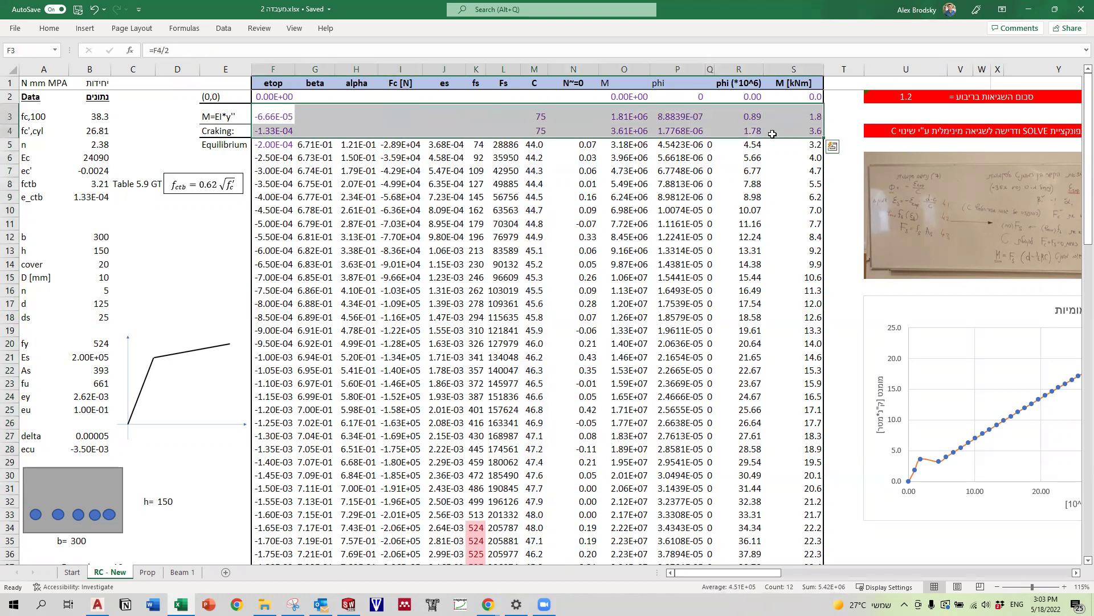
pyautogui.click(268, 127)
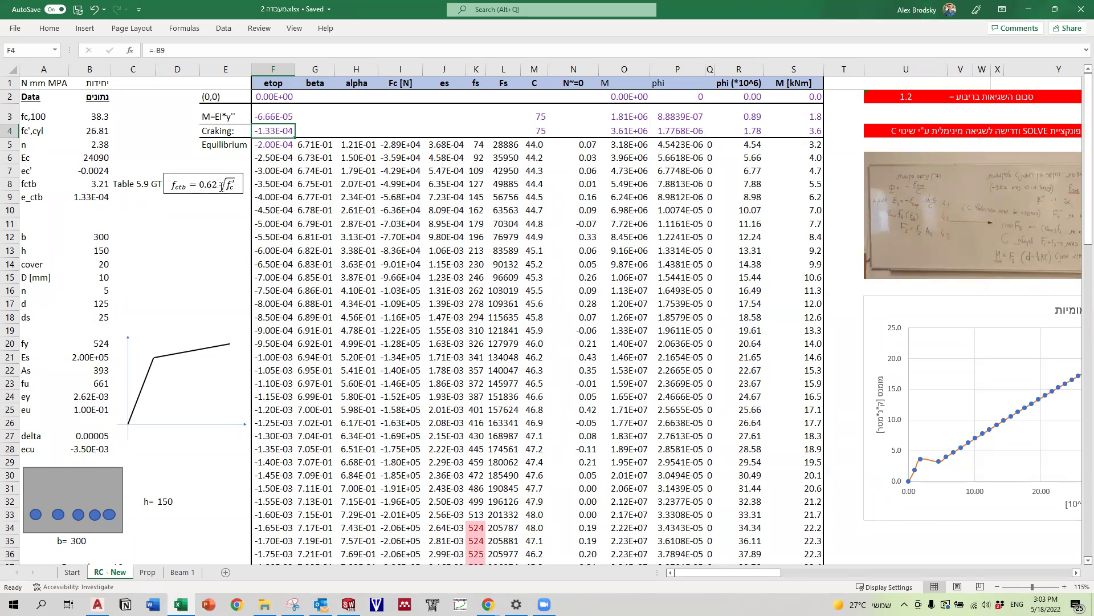
pyautogui.click(98, 185)
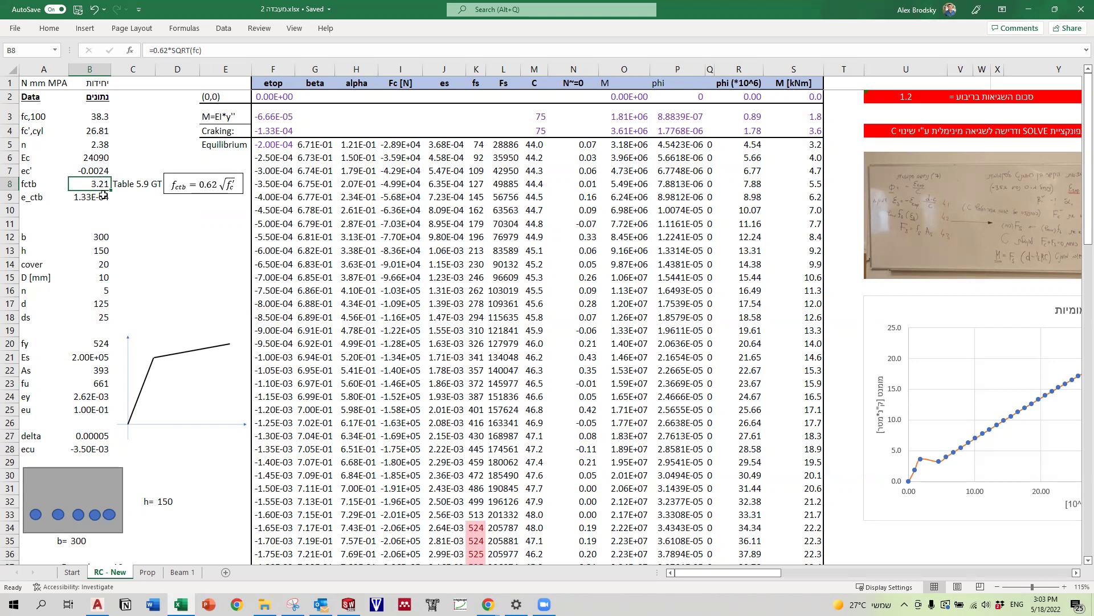
pyautogui.click(103, 197)
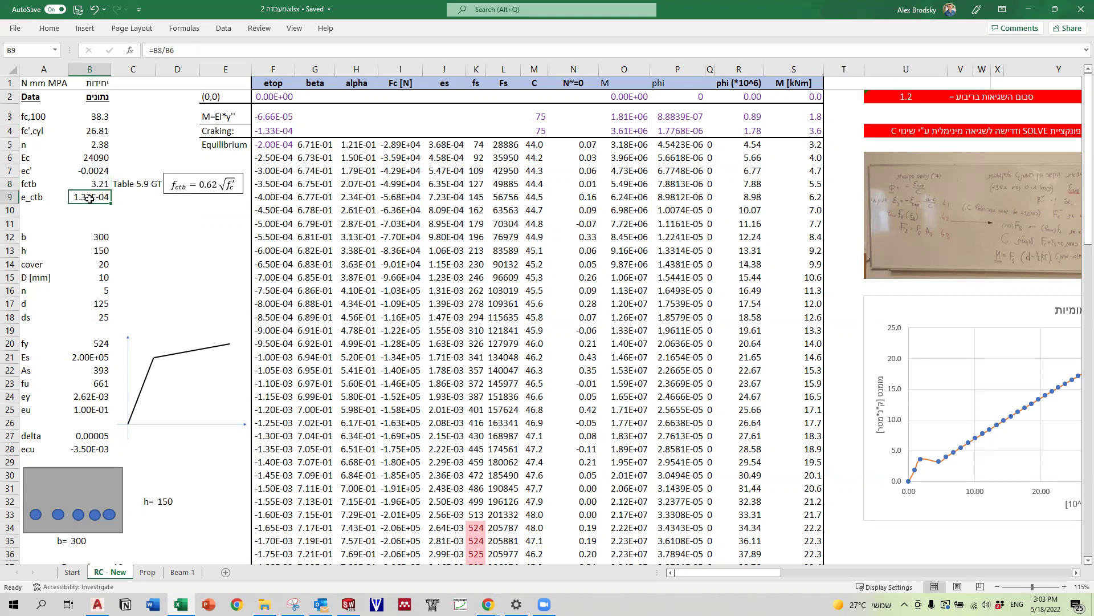
pyautogui.moveTo(35, 203); pyautogui.dragTo(85, 200)
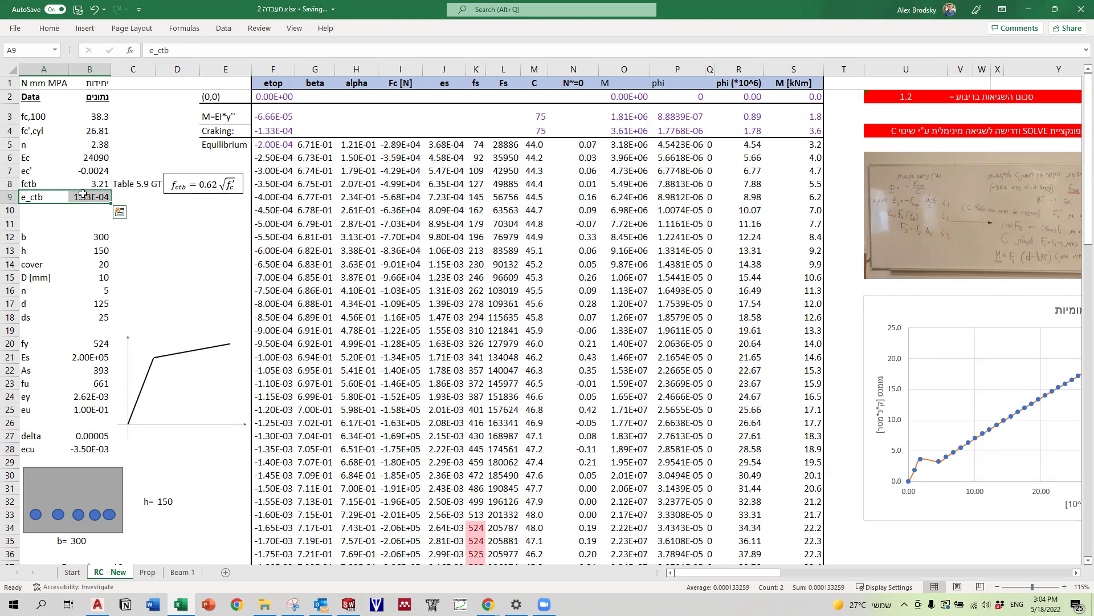
pyautogui.click(85, 195)
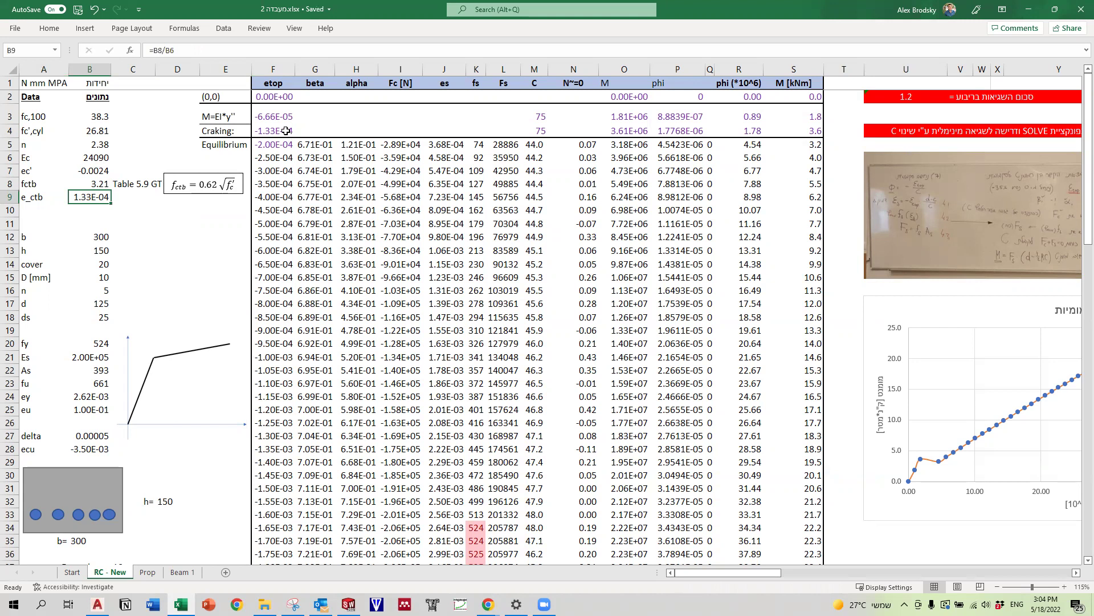
pyautogui.click(281, 130)
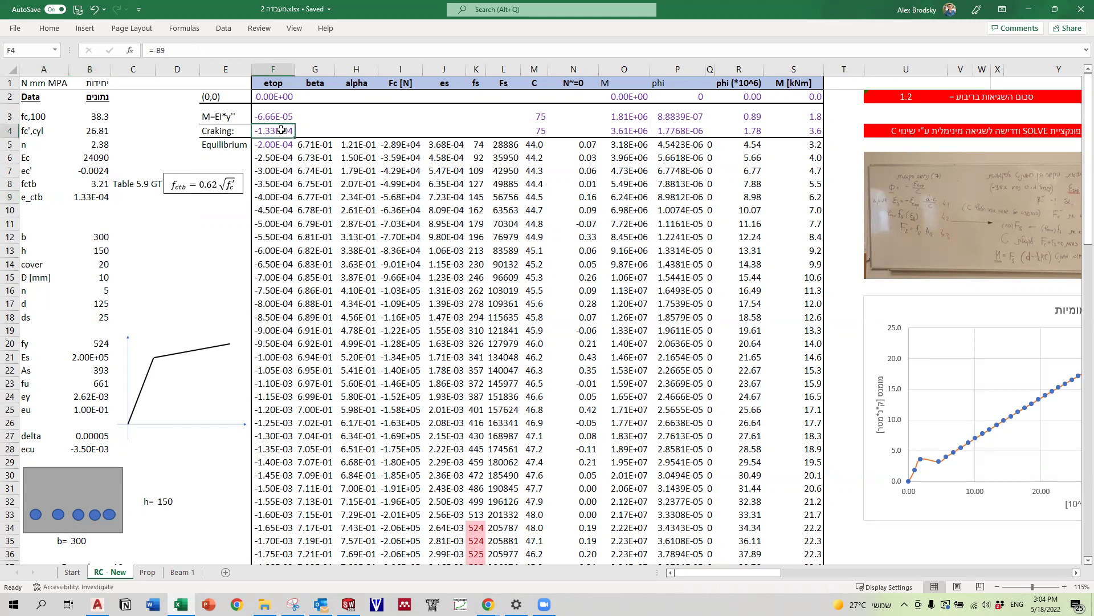
# Check the cracking row's neutral axis depth and moment formulas across to the M [kNm] result
pyautogui.click(542, 131)
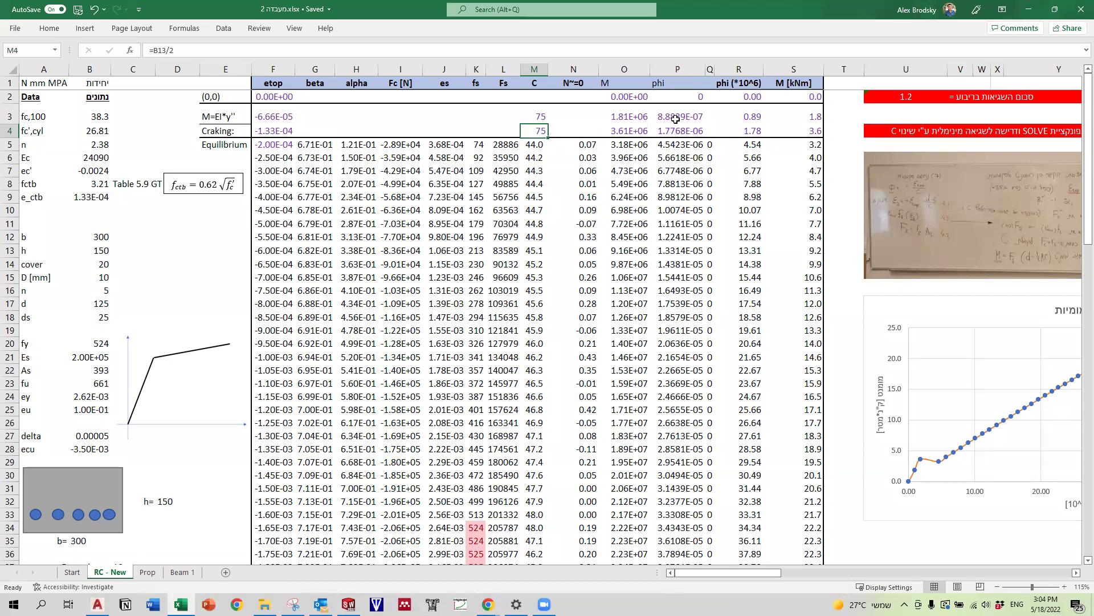
pyautogui.click(638, 130)
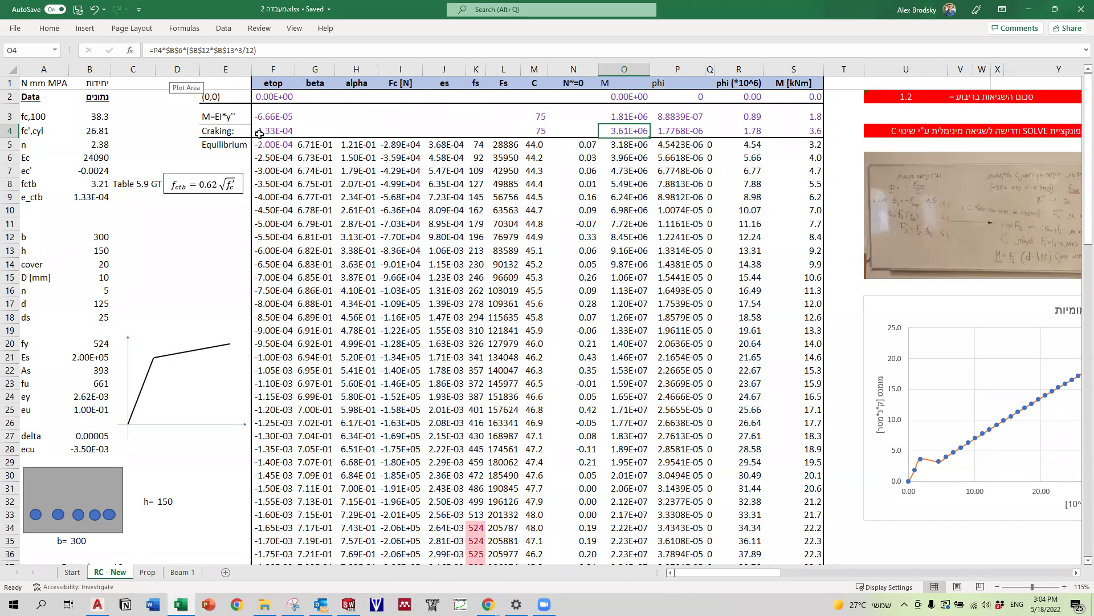
pyautogui.click(293, 130)
pyautogui.moveTo(294, 130); pyautogui.dragTo(797, 130)
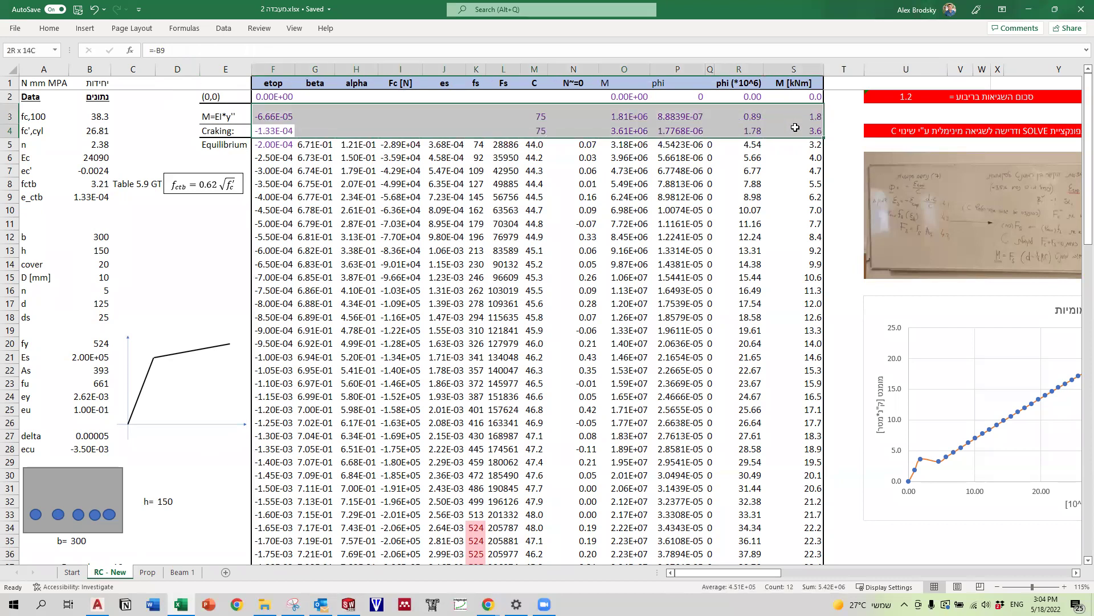
# Review the equilibrium rows' force balance, curvature and moment results along with the moment-curvature chart
pyautogui.moveTo(276, 144); pyautogui.dragTo(316, 238)
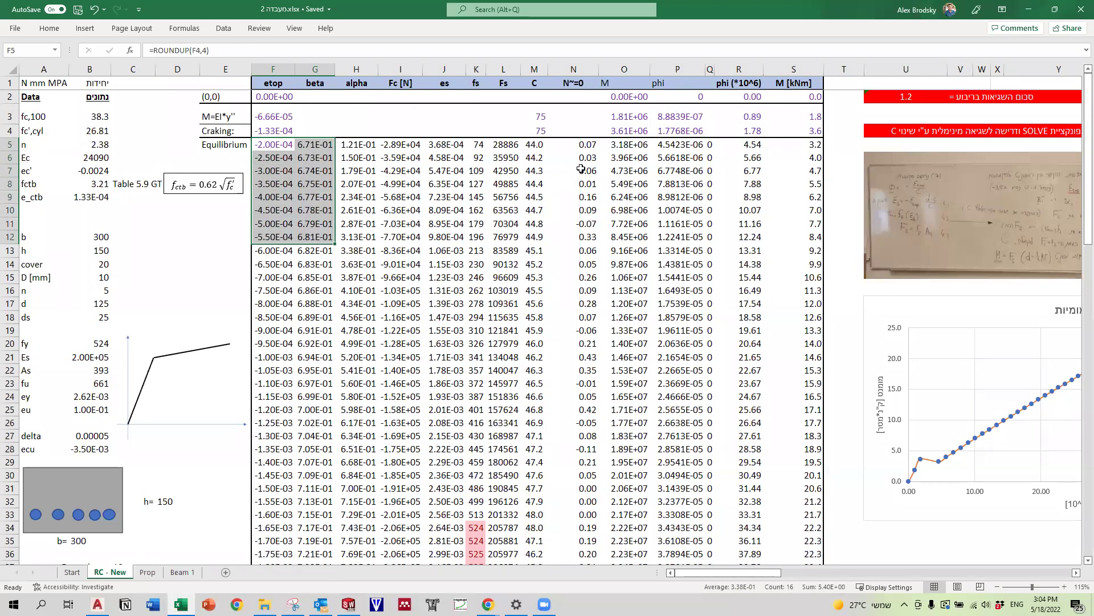
pyautogui.click(577, 144)
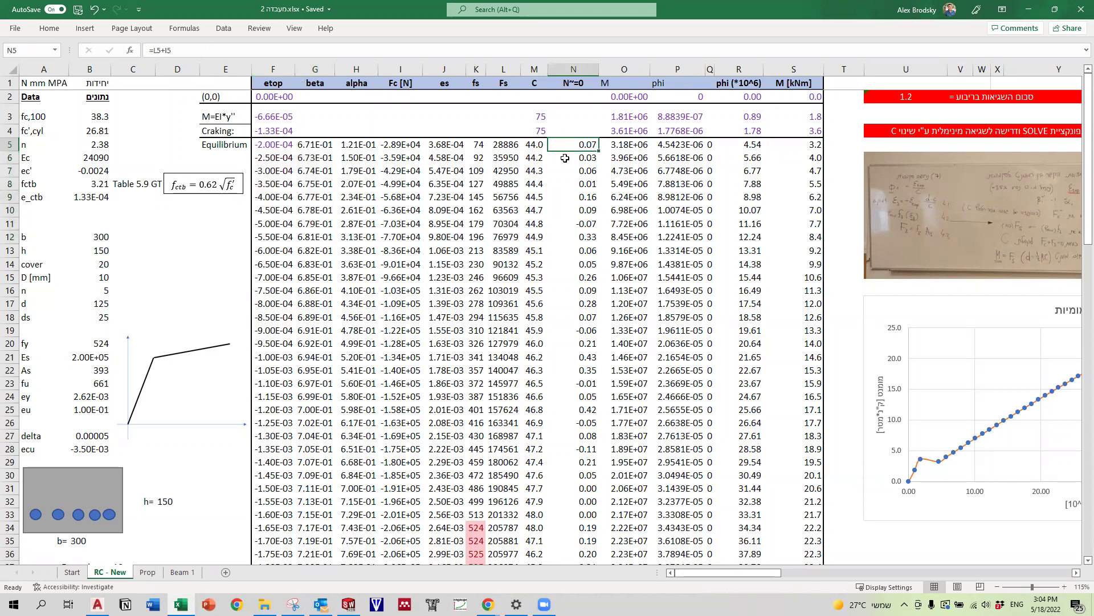
pyautogui.click(744, 144)
pyautogui.click(793, 142)
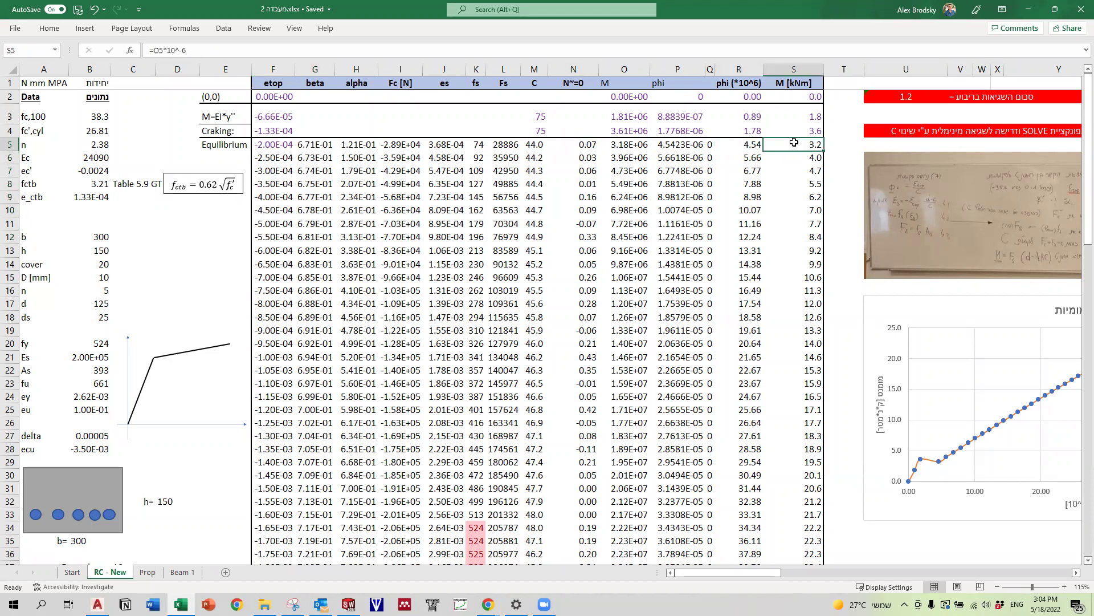
pyautogui.hscroll(3, 748, 571)
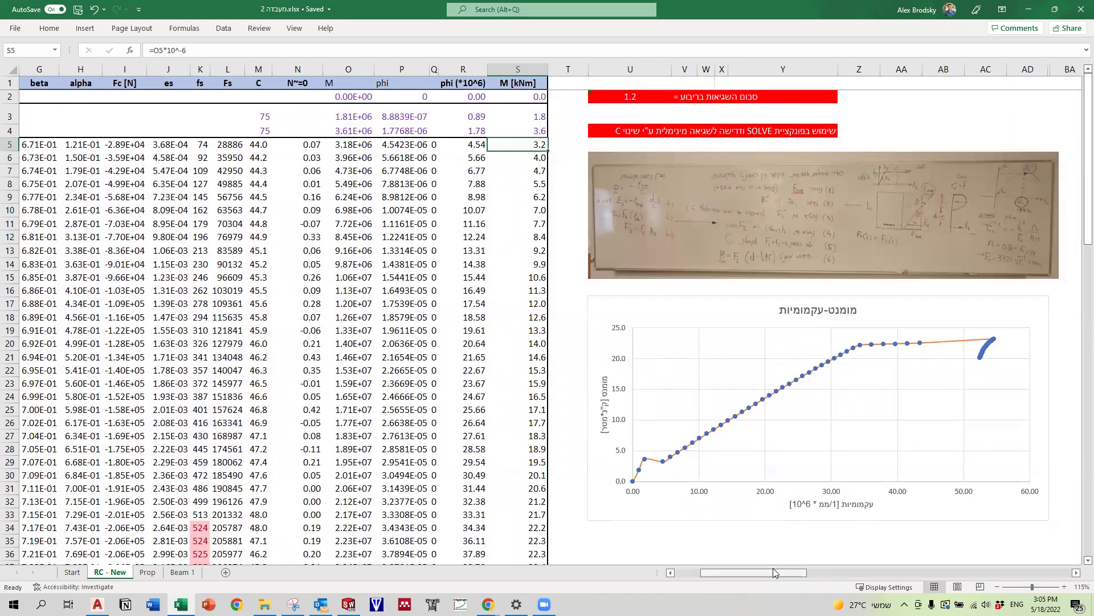
pyautogui.click(606, 486)
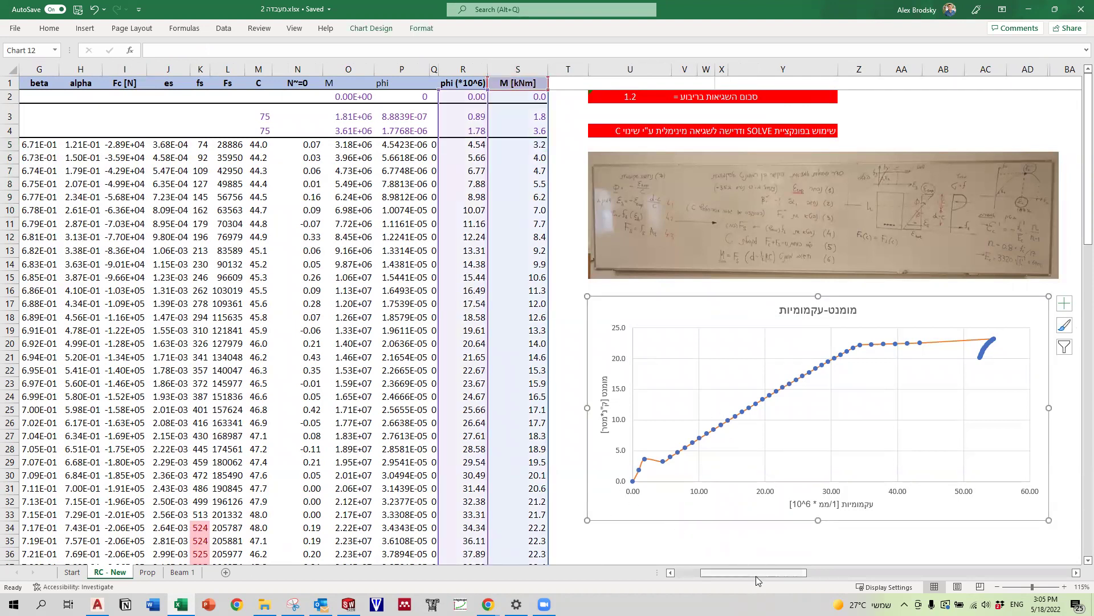
# Complete the heading above the loaded beam diagram in the deflection section to read "בניית עקום כוח-הזזה"
pyautogui.moveTo(756, 576); pyautogui.dragTo(771, 572)
pyautogui.moveTo(812, 564); pyautogui.dragTo(973, 567)
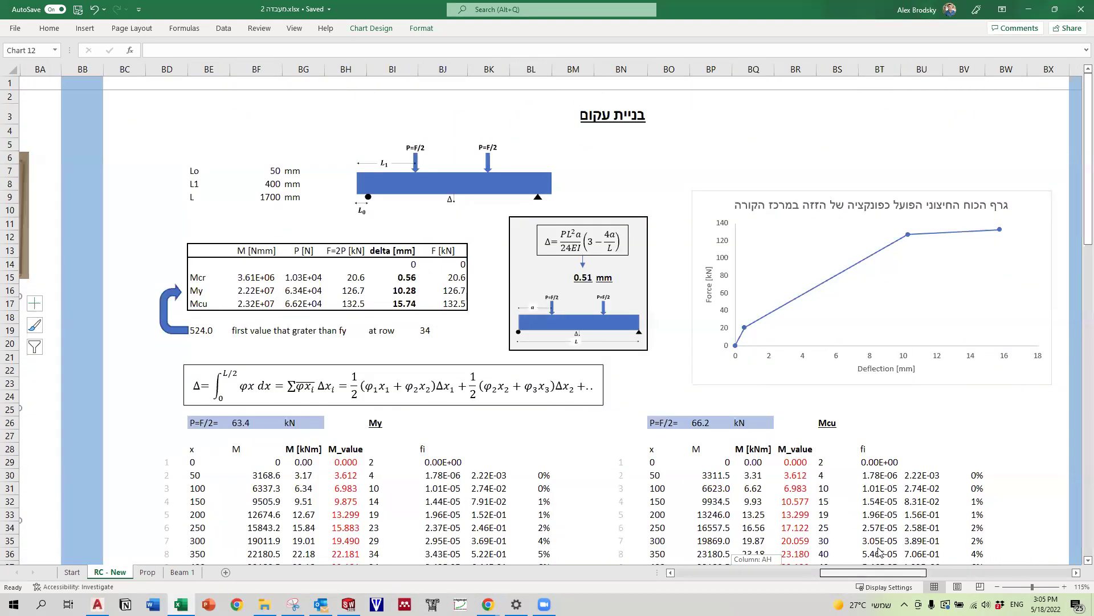
pyautogui.click(640, 116)
pyautogui.press('Down')
pyautogui.press('Down')
pyautogui.press('Down')
pyautogui.press('Down')
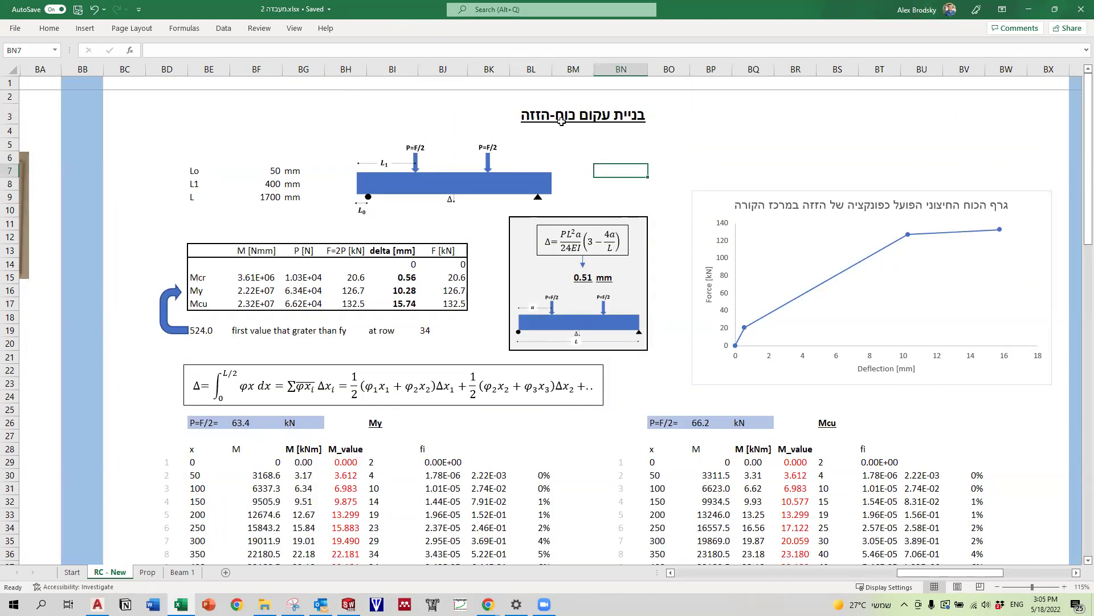
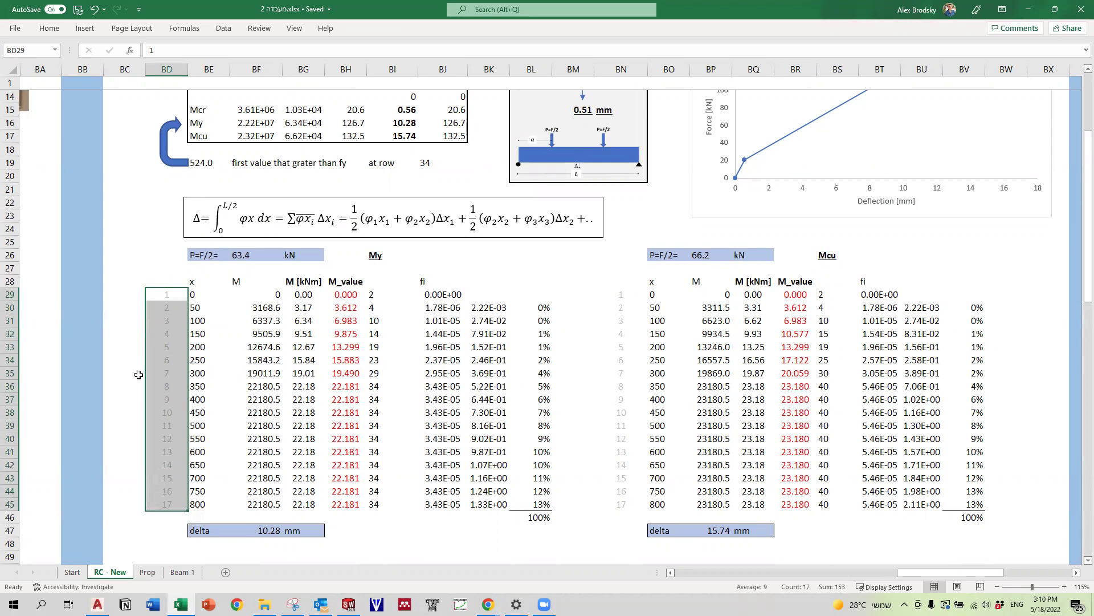
# Inspect the x positions from the support at 0 to midspan at 800 in the My table
pyautogui.click(194, 295)
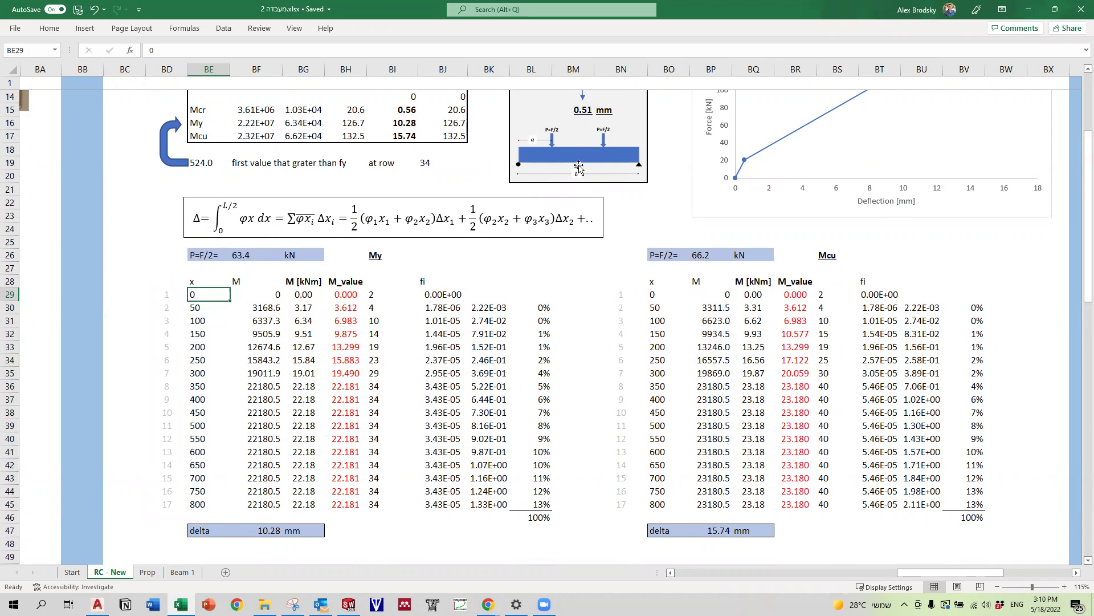
pyautogui.click(201, 504)
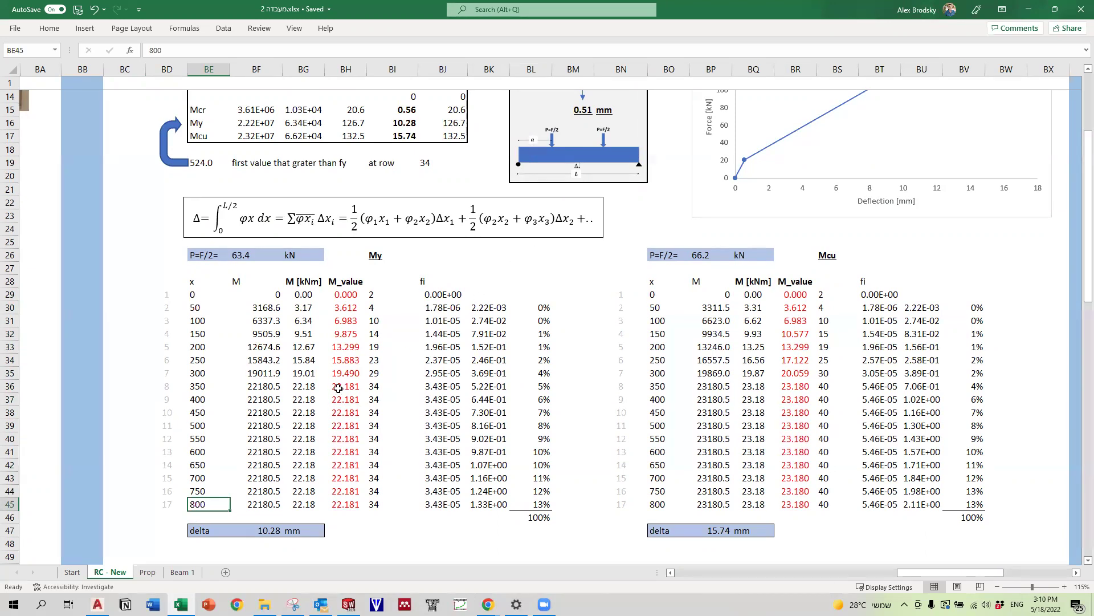
pyautogui.moveTo(196, 297); pyautogui.dragTo(197, 506)
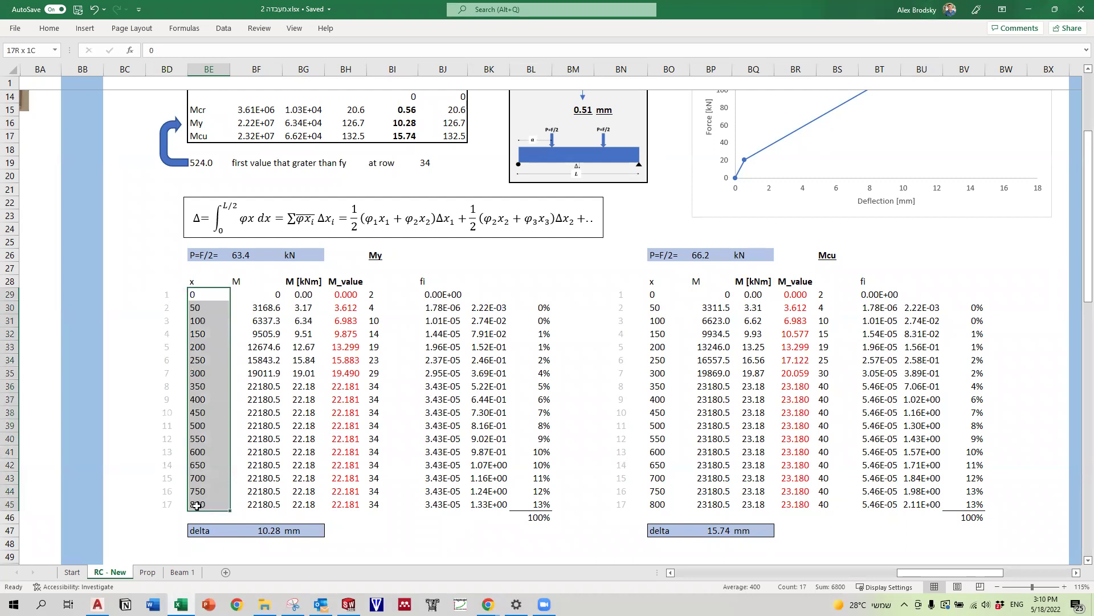
pyautogui.scroll(1, 248, 460)
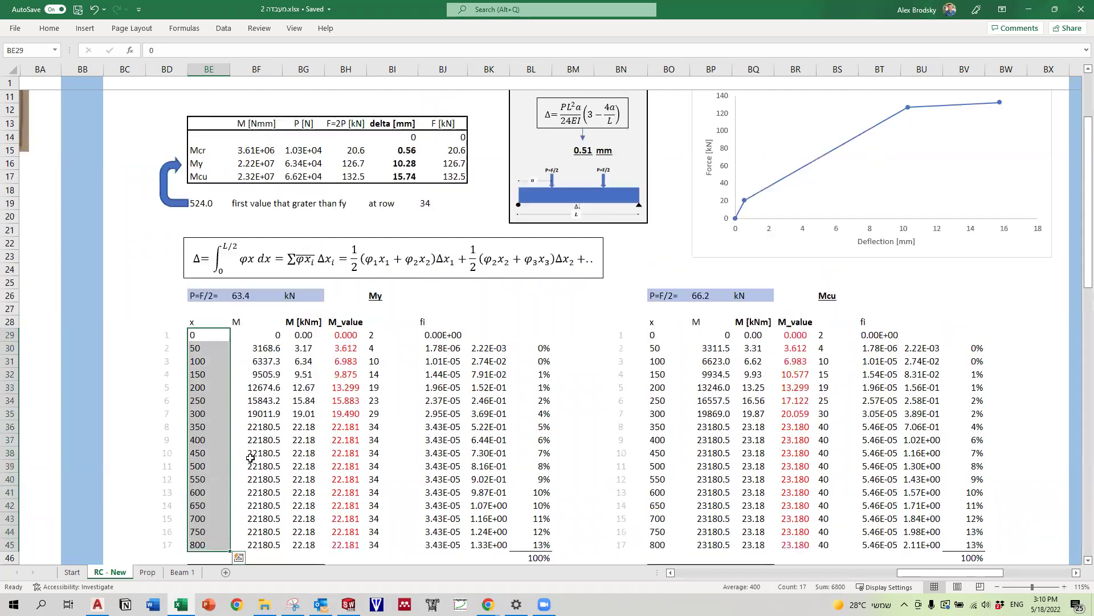
# Trace the My table's P=F/2 load to the My row of the summary table and view the Moment and Curvature charts
pyautogui.click(375, 296)
pyautogui.click(195, 164)
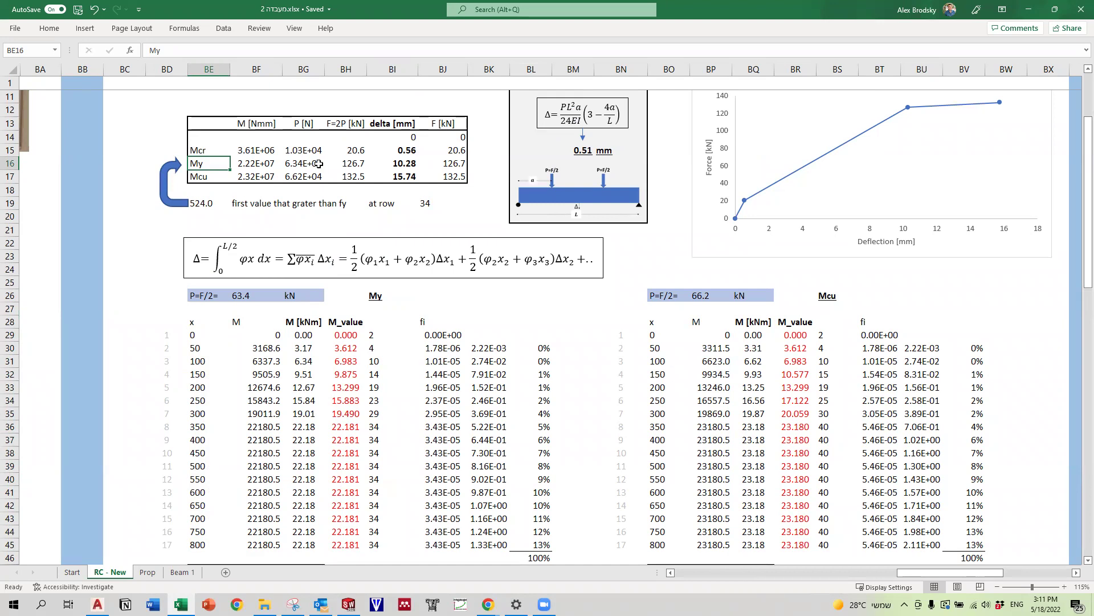
pyautogui.click(238, 296)
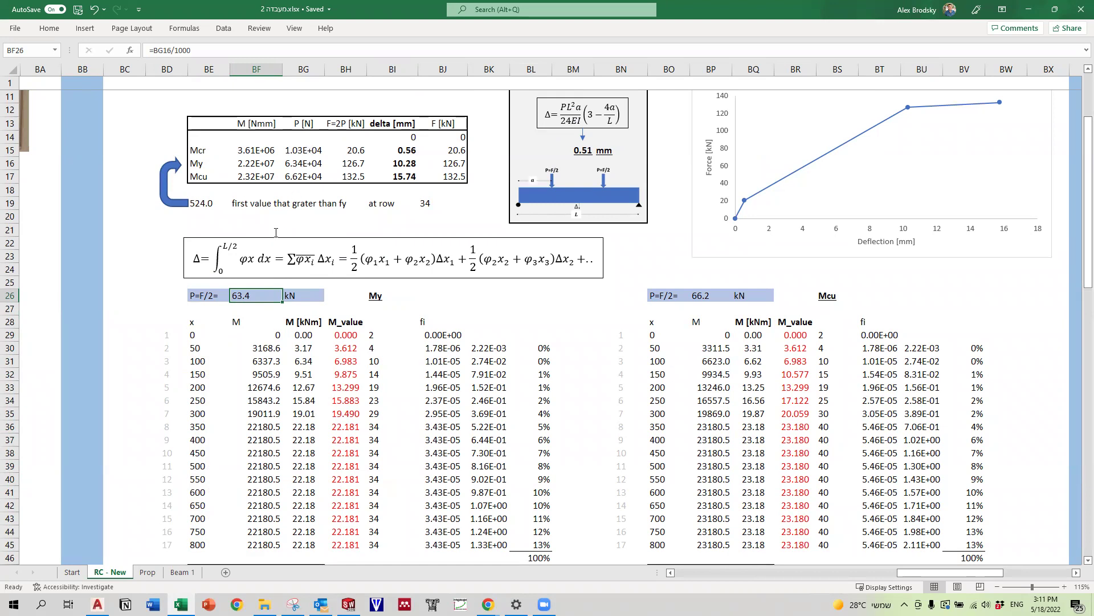
pyautogui.moveTo(207, 297); pyautogui.dragTo(248, 295)
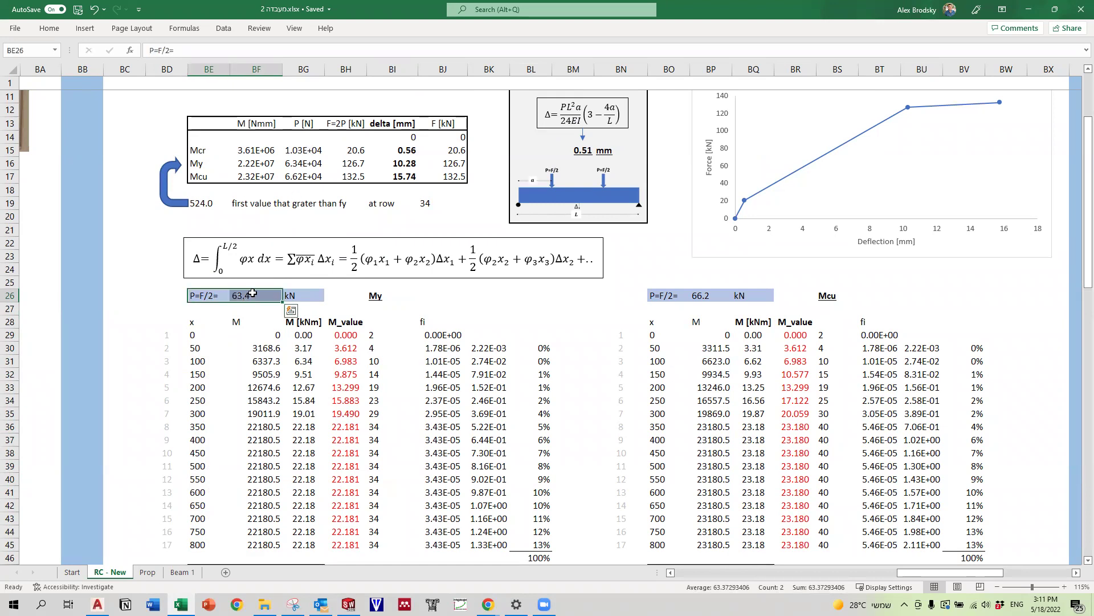
pyautogui.scroll(-1, 251, 301)
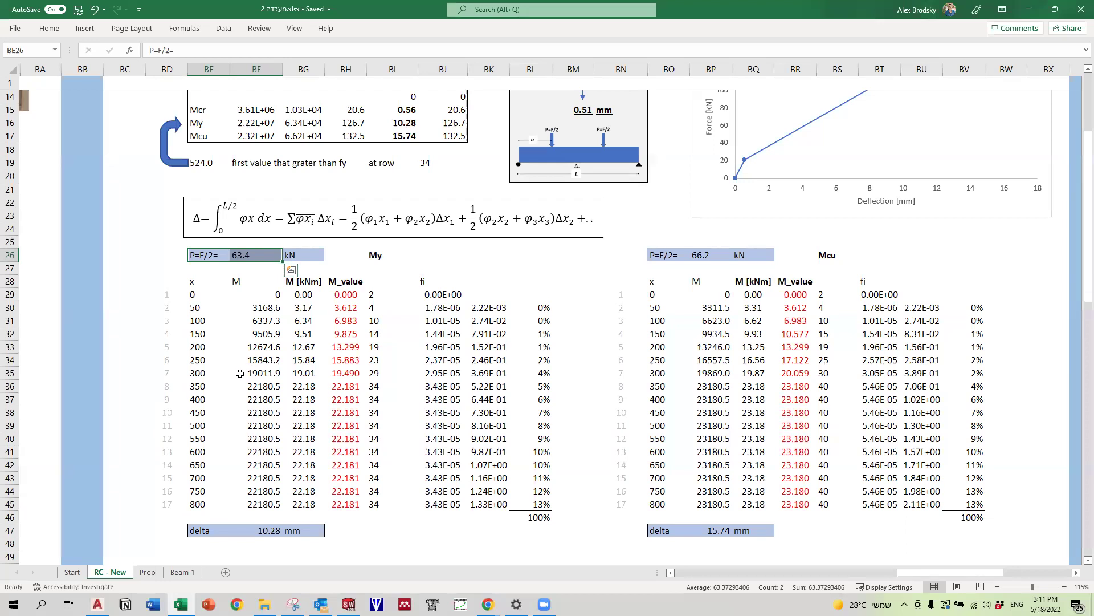
pyautogui.scroll(-9, 456, 465)
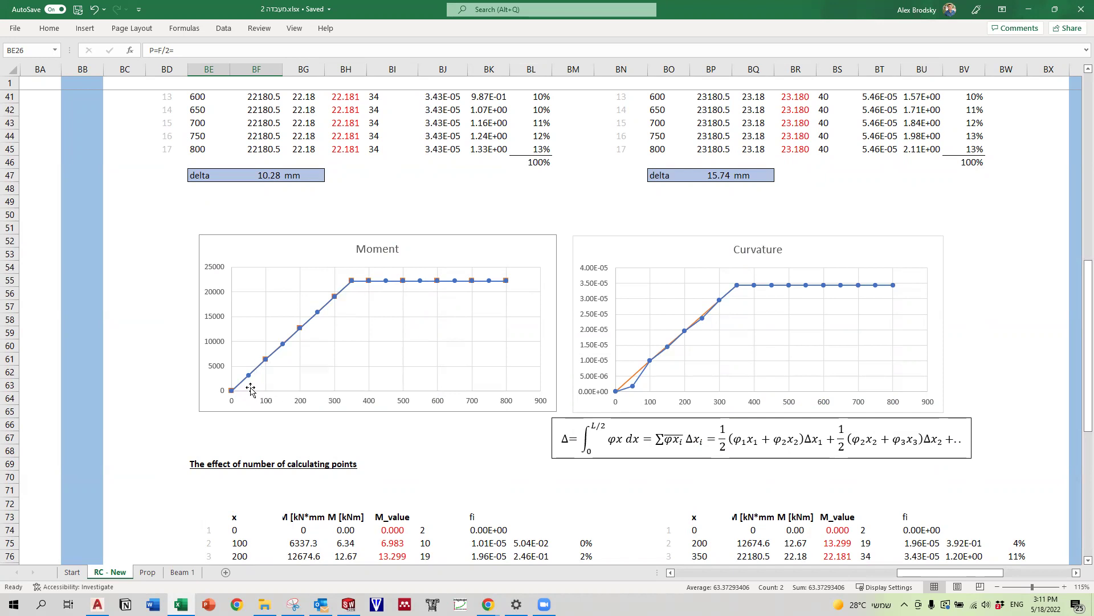
# Inspect the My table's moment column M, checking how each value follows from the P=F/2 load and the x position
pyautogui.moveTo(248, 377)
pyautogui.scroll(7, 342, 297)
pyautogui.click(202, 176)
pyautogui.click(251, 181)
pyautogui.click(267, 194)
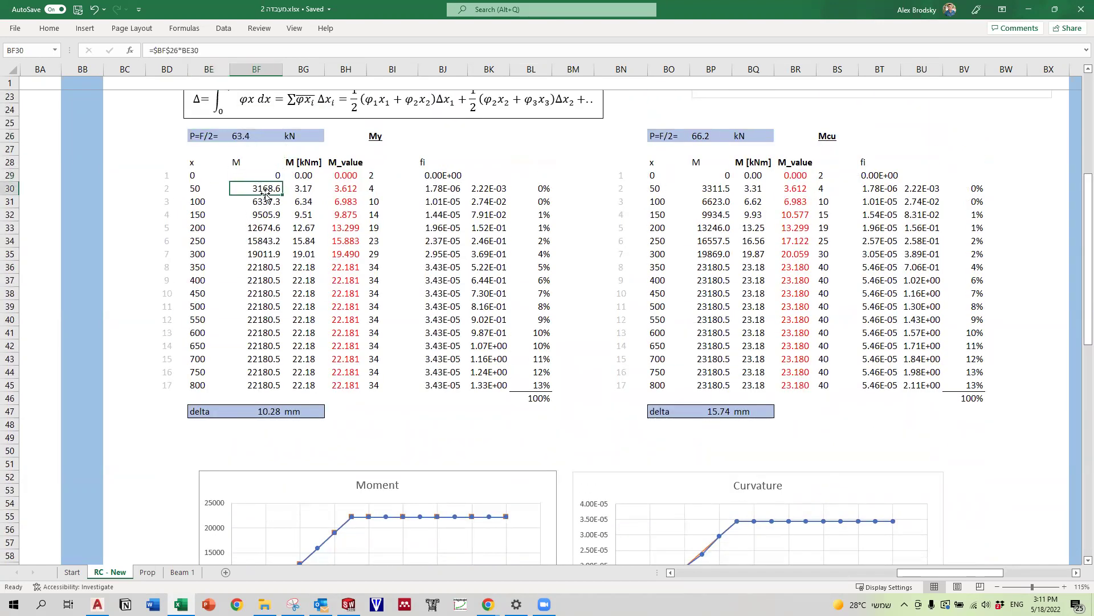
pyautogui.scroll(1, 266, 197)
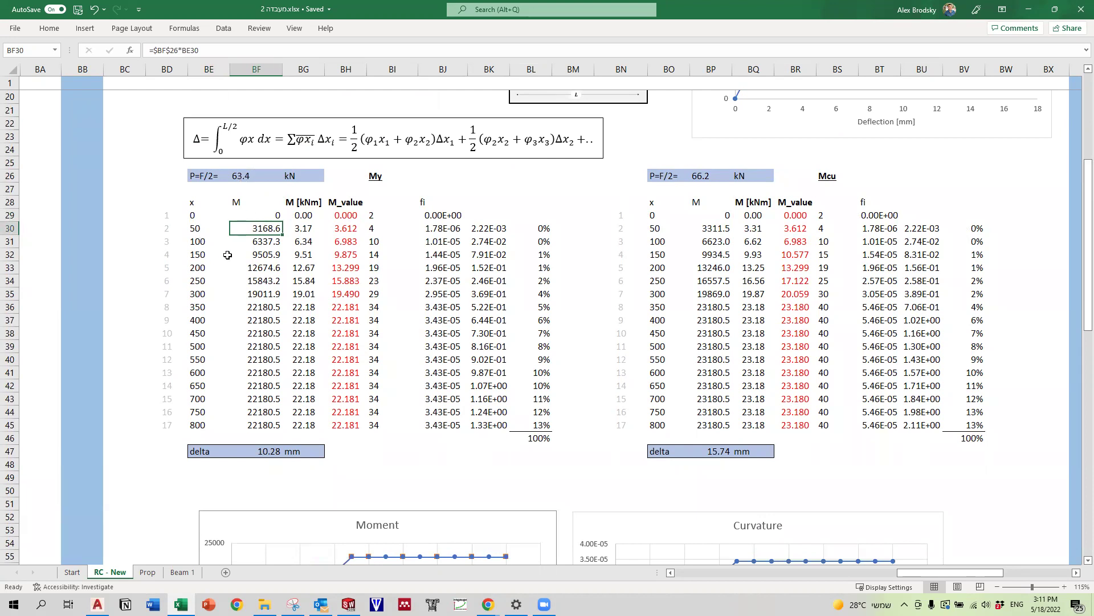
pyautogui.moveTo(262, 212); pyautogui.dragTo(263, 409)
pyautogui.click(208, 235)
pyautogui.click(258, 233)
# Complete the My table's M column heading to read "M [Nmm]"
pyautogui.doubleClick(248, 199)
pyautogui.write('[Nmm')
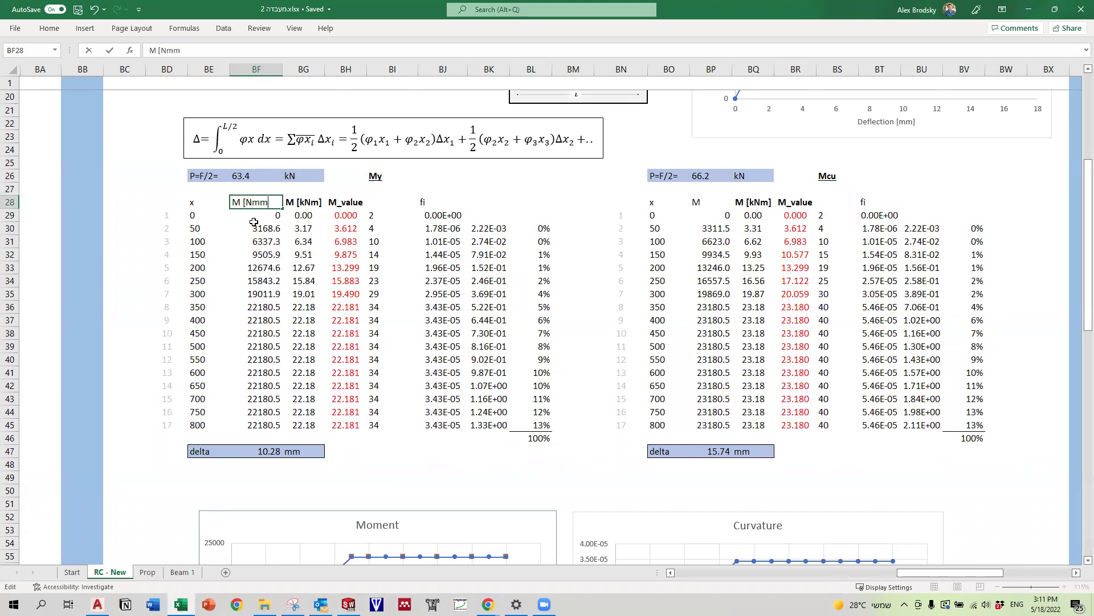
pyautogui.press('Tab')
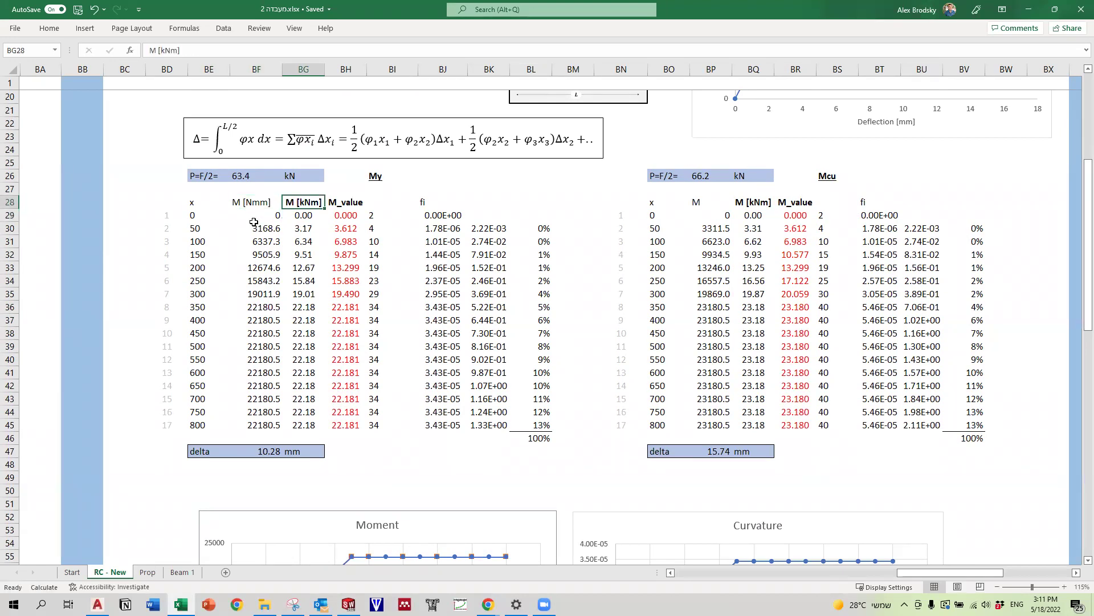
# Inspect the My table's conversion of moments to kNm alongside the moment-curvature chart
pyautogui.press('Down')
pyautogui.press('Down')
pyautogui.press('Up')
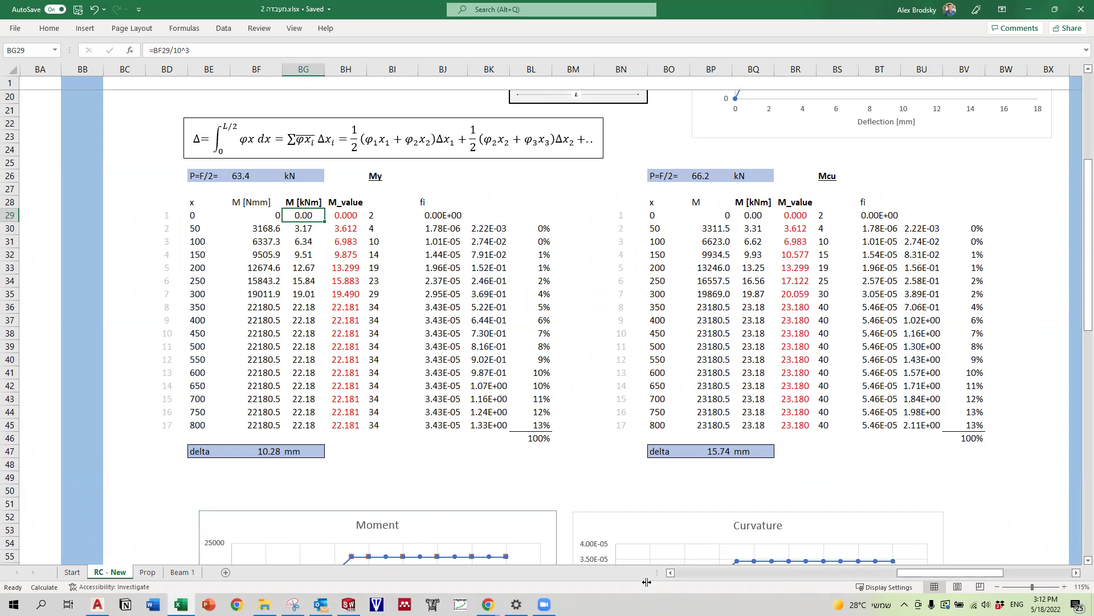
pyautogui.click(234, 358)
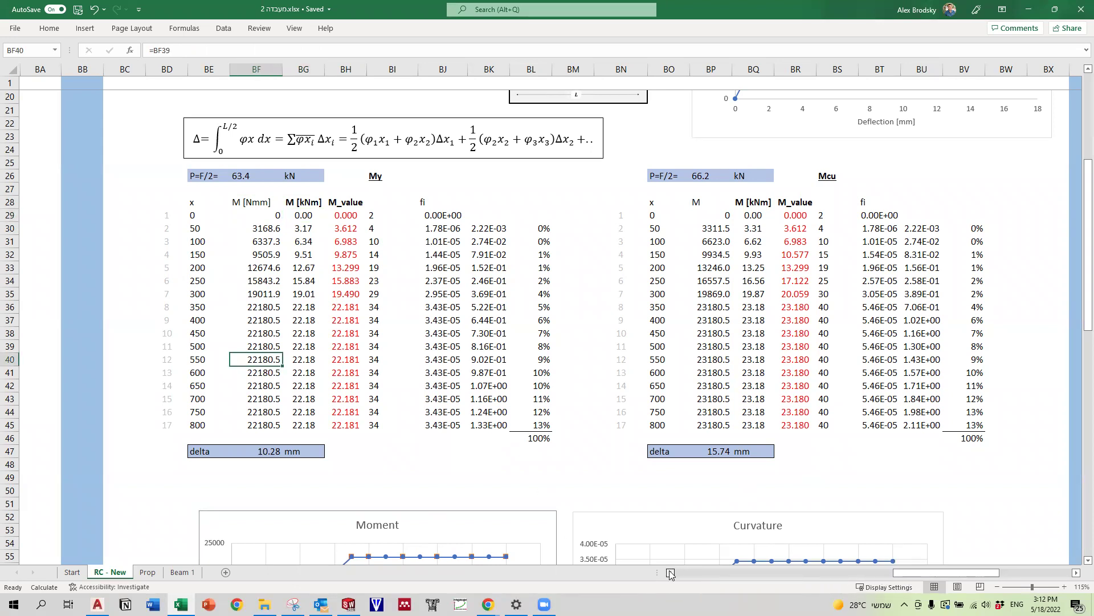
pyautogui.click(670, 572)
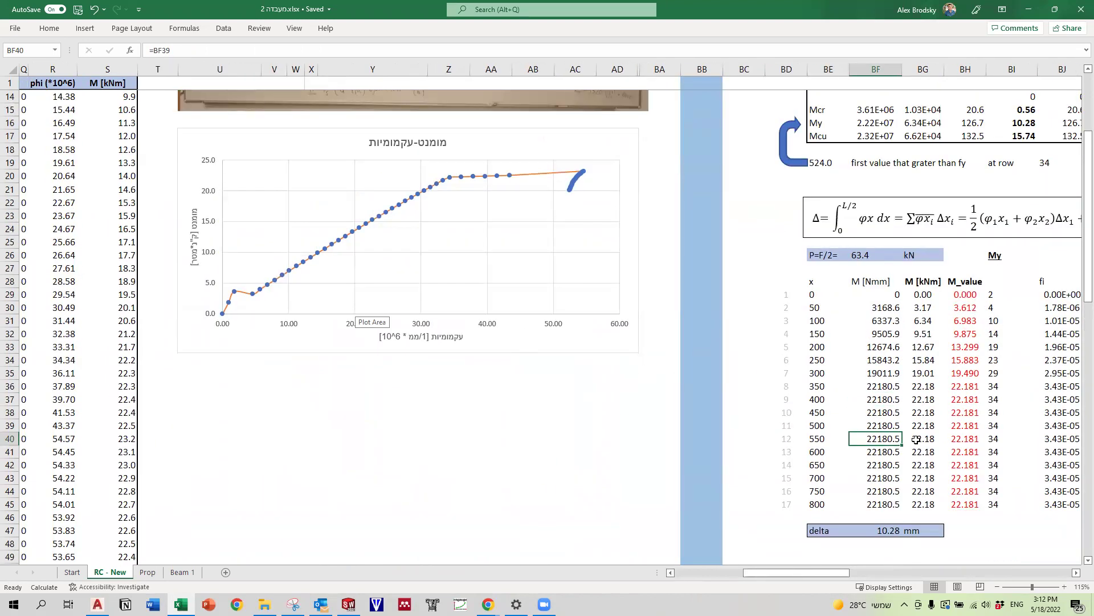
pyautogui.click(889, 324)
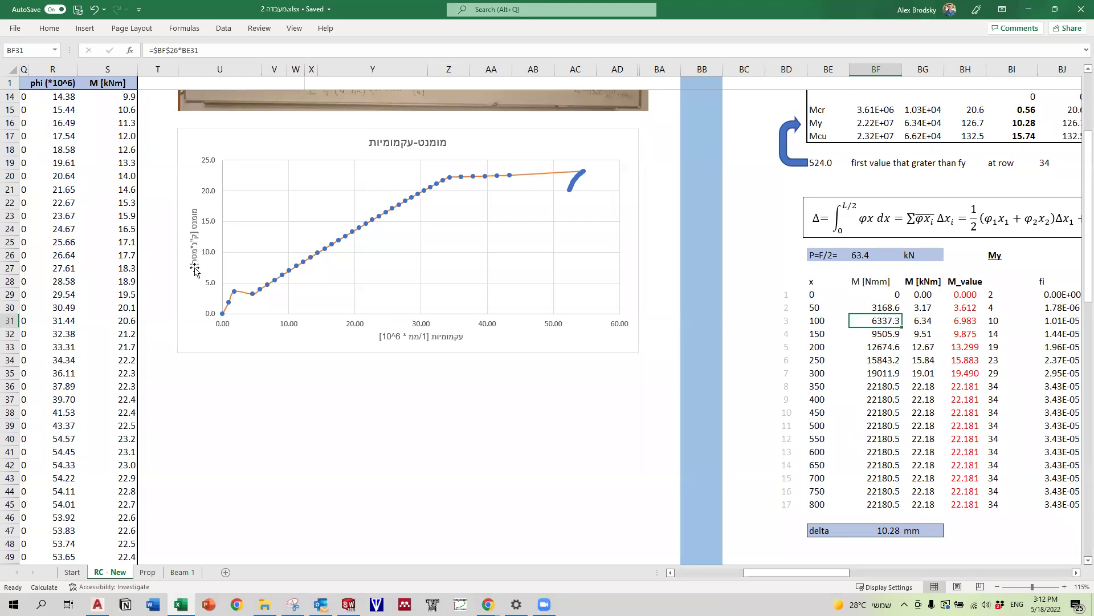
pyautogui.click(925, 323)
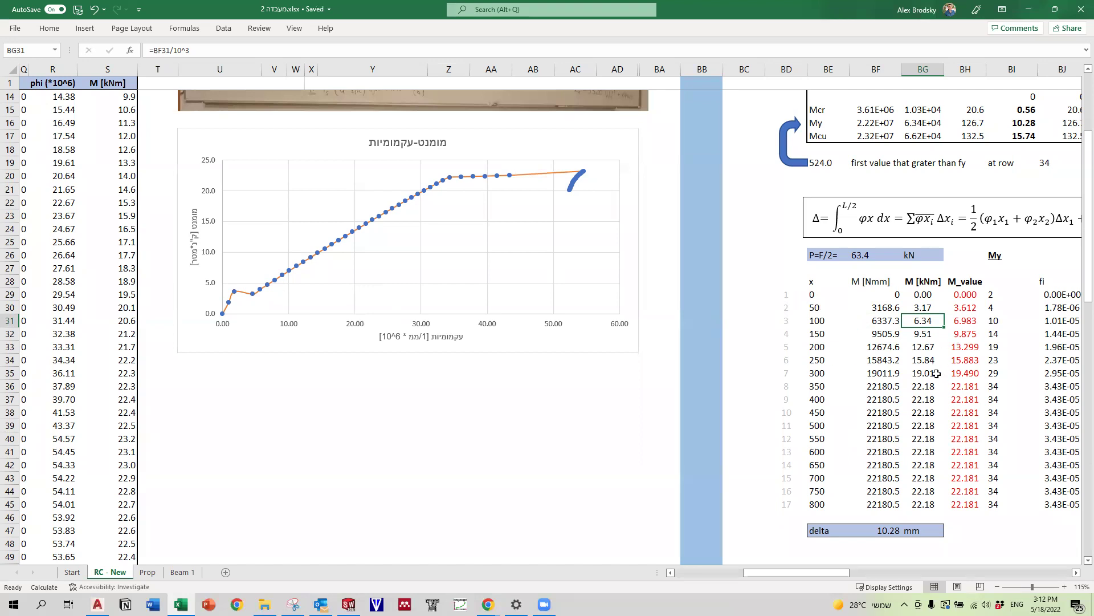
# Examine the M_value lookup formula at x = 50 and the M [kNm] column of the moment-curvature data it searches
pyautogui.moveTo(830, 579); pyautogui.dragTo(858, 579)
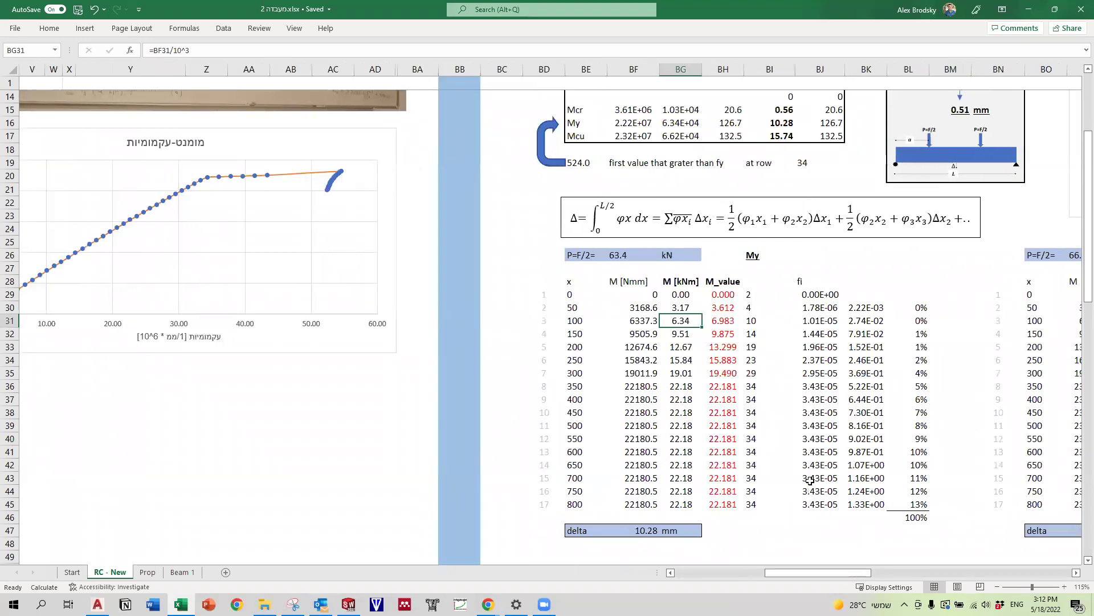
pyautogui.click(720, 305)
pyautogui.moveTo(404, 48); pyautogui.dragTo(147, 51)
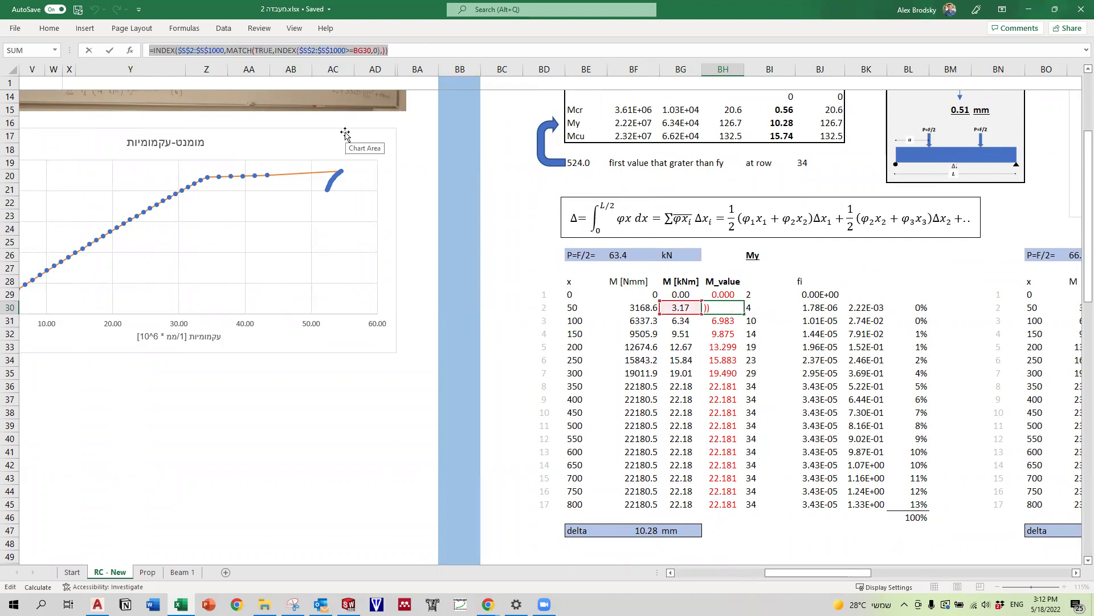
pyautogui.press('Escape')
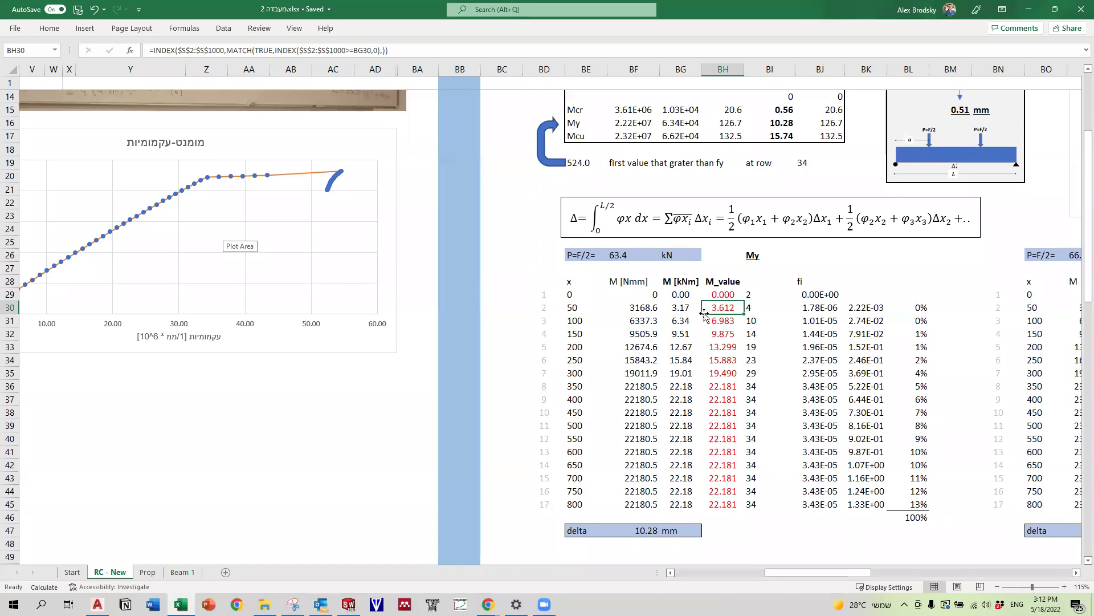
pyautogui.moveTo(808, 574); pyautogui.dragTo(768, 574)
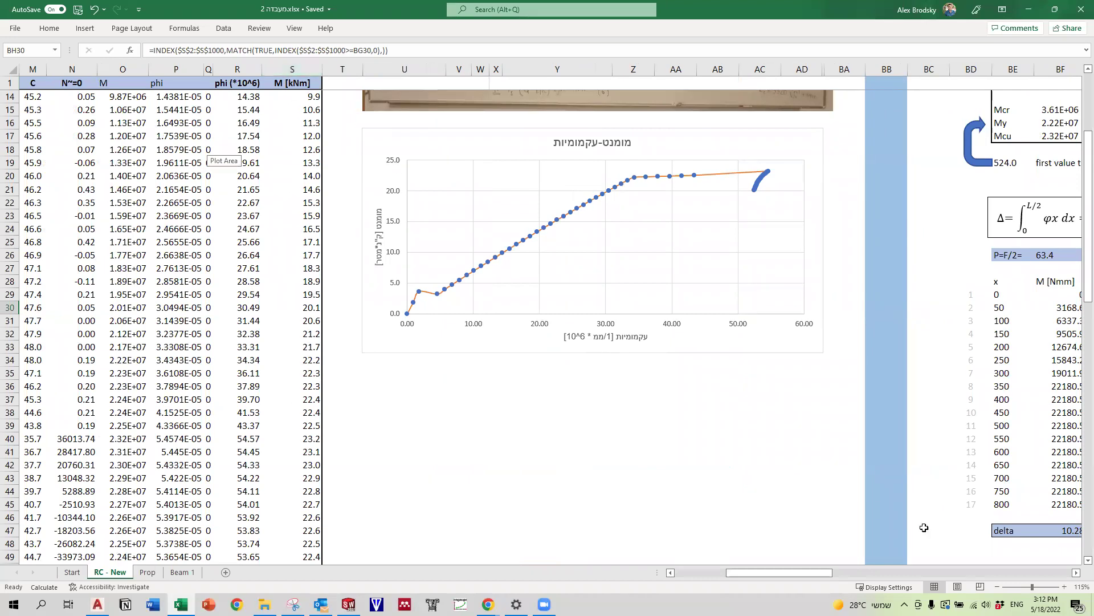
pyautogui.moveTo(805, 576); pyautogui.dragTo(881, 577)
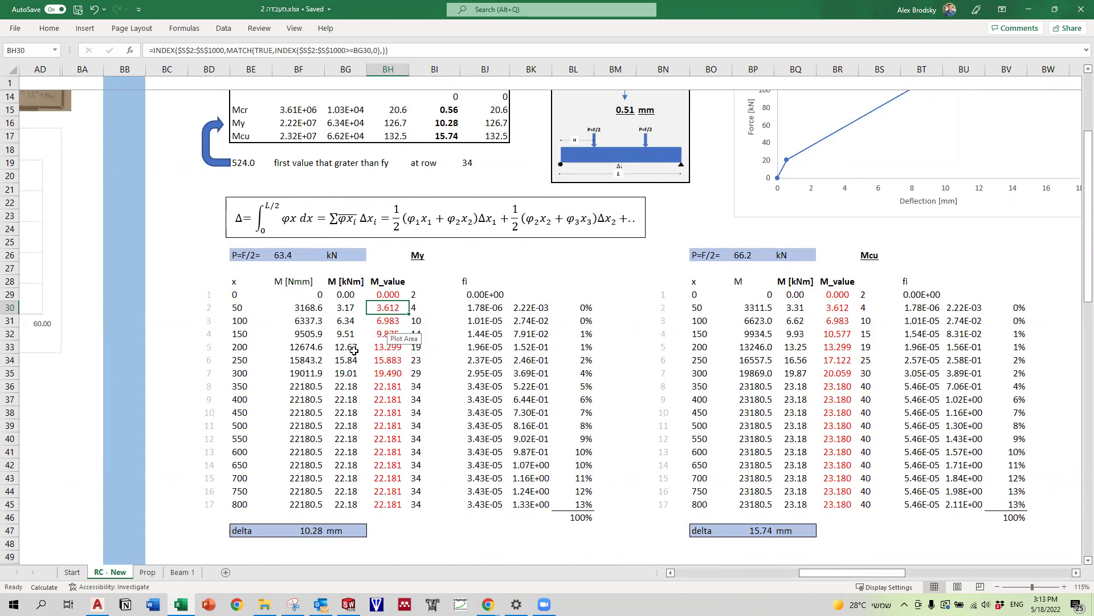
# Trace the row-number match and the fi lookup in the My table back to the phi column of the moment-curvature data
pyautogui.click(420, 309)
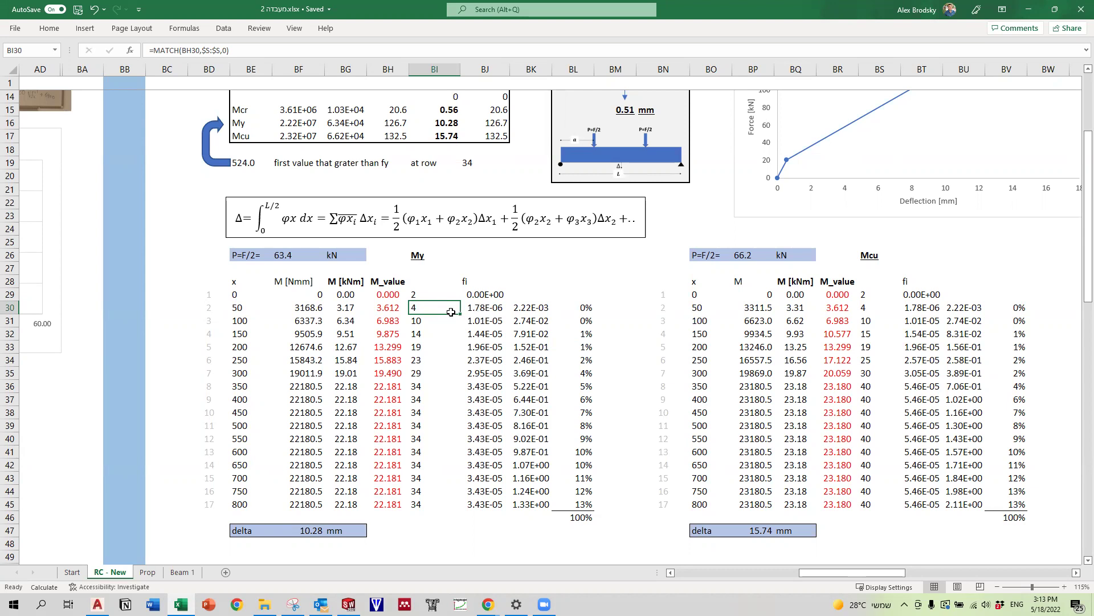
pyautogui.click(484, 306)
pyautogui.moveTo(811, 573); pyautogui.dragTo(751, 576)
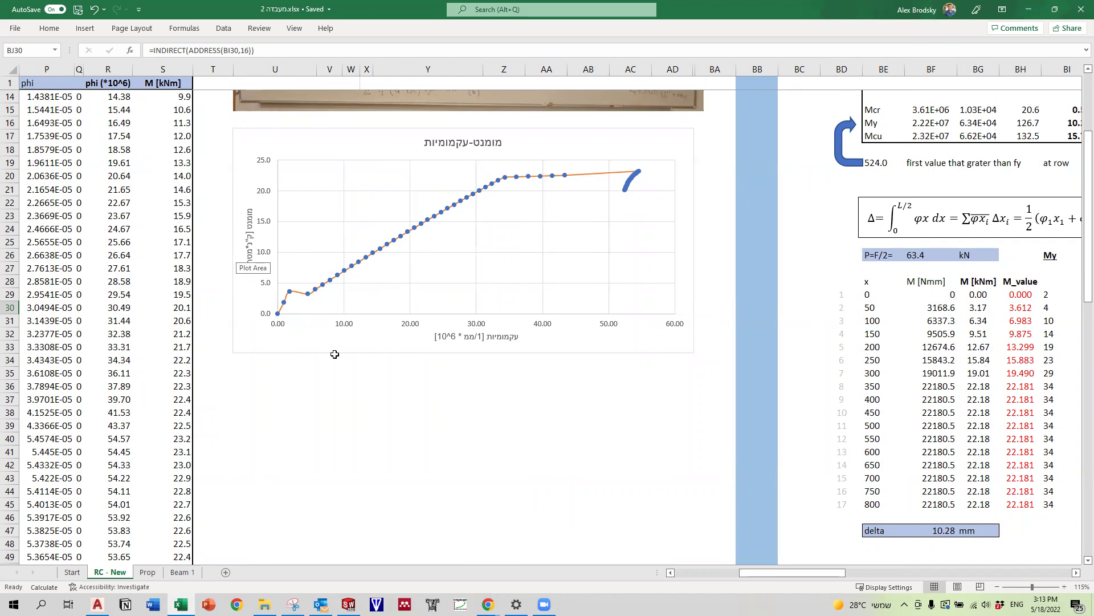
pyautogui.moveTo(814, 576); pyautogui.dragTo(871, 582)
pyautogui.moveTo(527, 308); pyautogui.dragTo(528, 362)
pyautogui.click(527, 317)
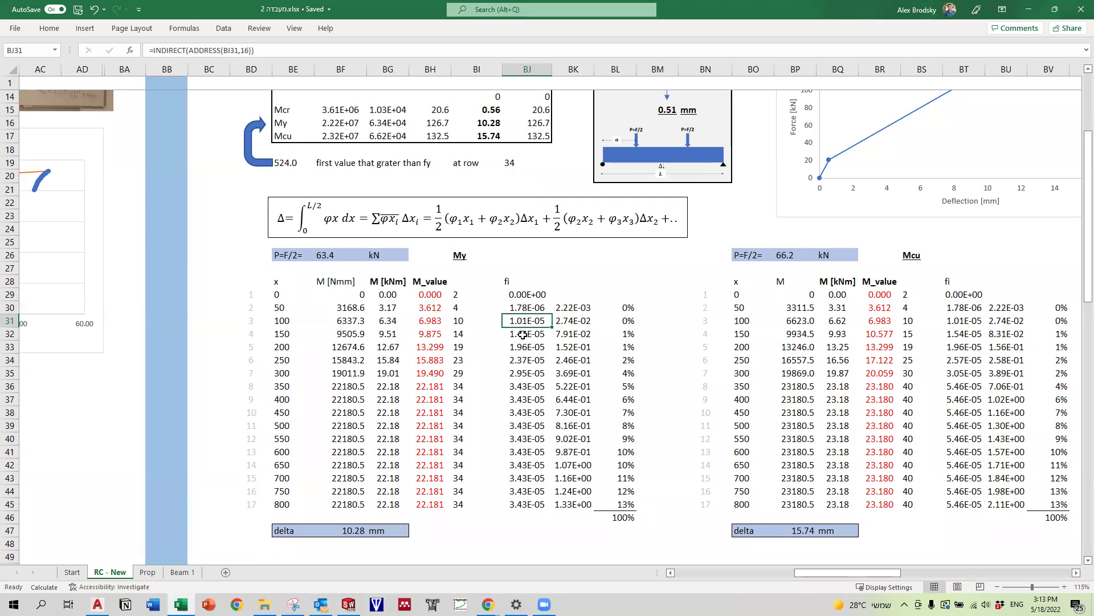
# Examine the formula for the deflection increment at x = 50 and the sum that gives the My table's delta
pyautogui.click(570, 307)
pyautogui.doubleClick(570, 307)
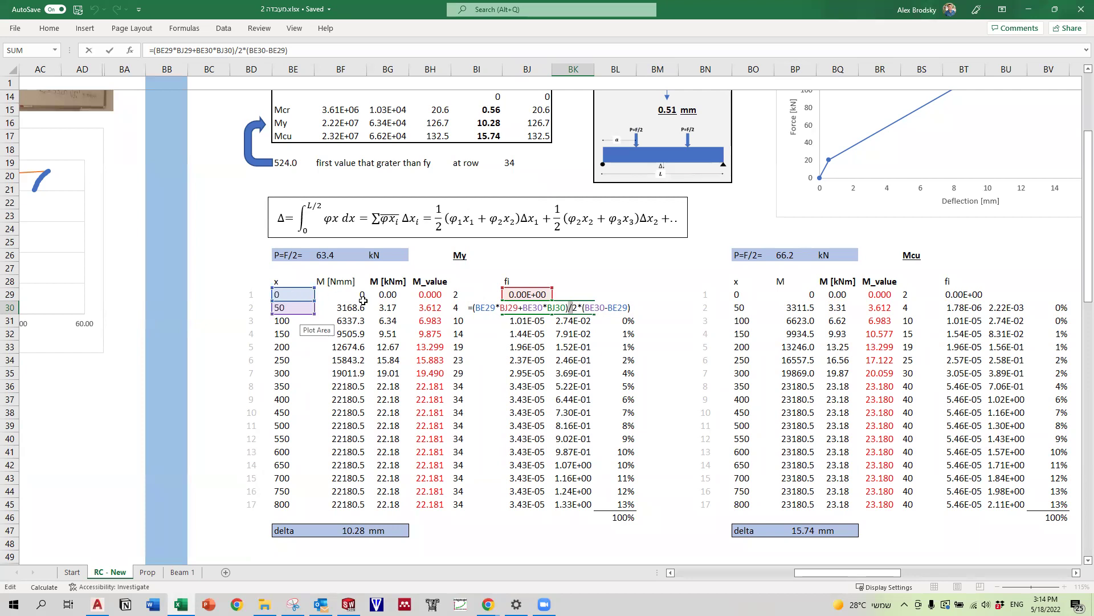
pyautogui.press('Escape')
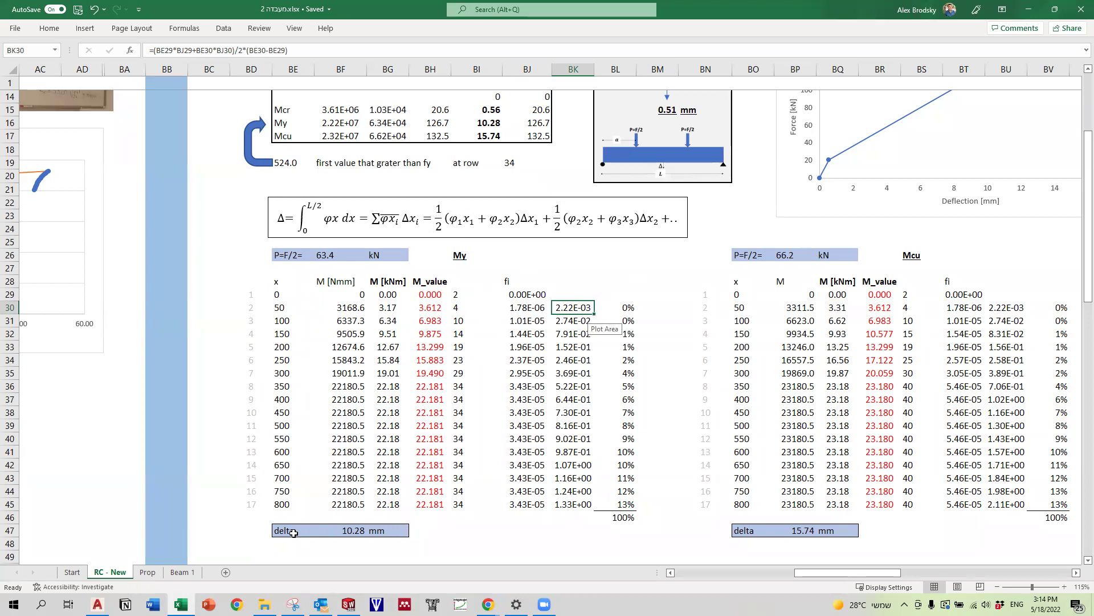
pyautogui.doubleClick(354, 531)
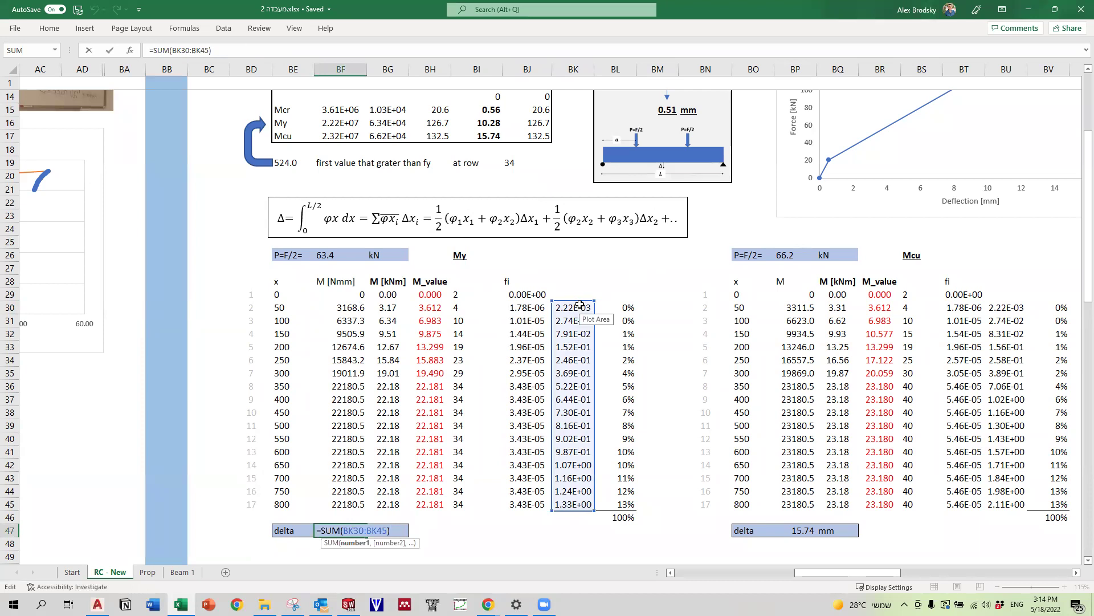
pyautogui.press('Escape')
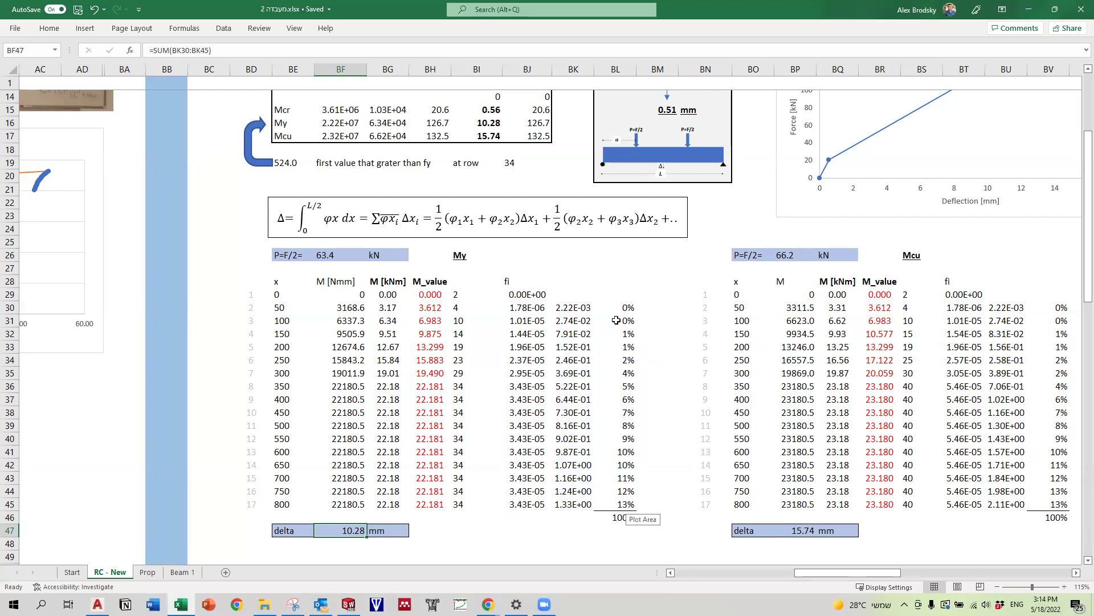
# Review each increment's percentage share of the deflection and trace the My table's delta to the summary table's My row
pyautogui.moveTo(625, 307); pyautogui.dragTo(631, 402)
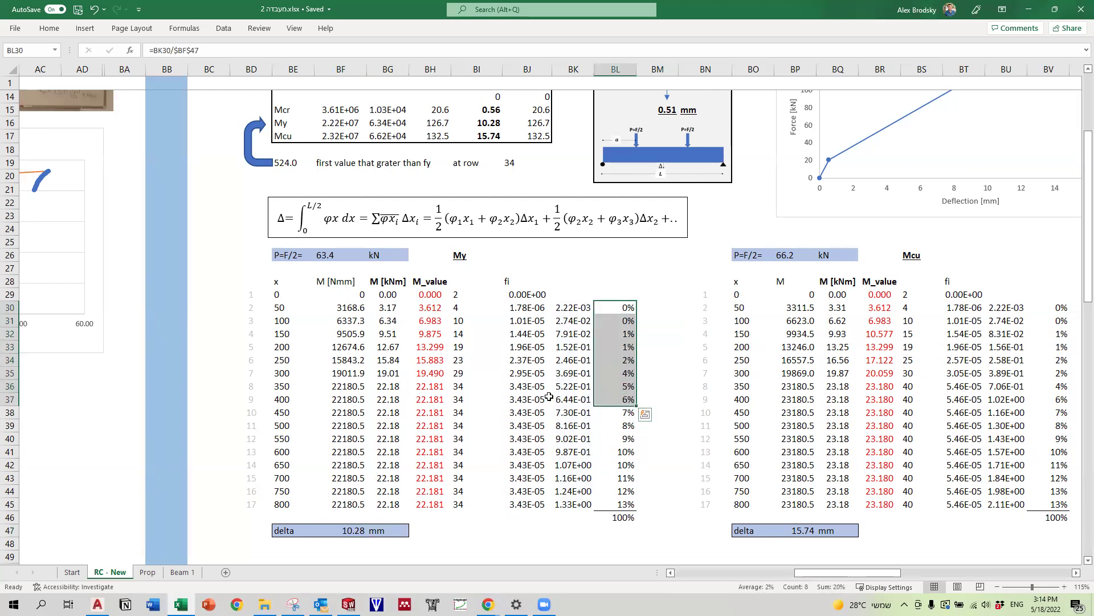
pyautogui.moveTo(612, 414); pyautogui.dragTo(617, 504)
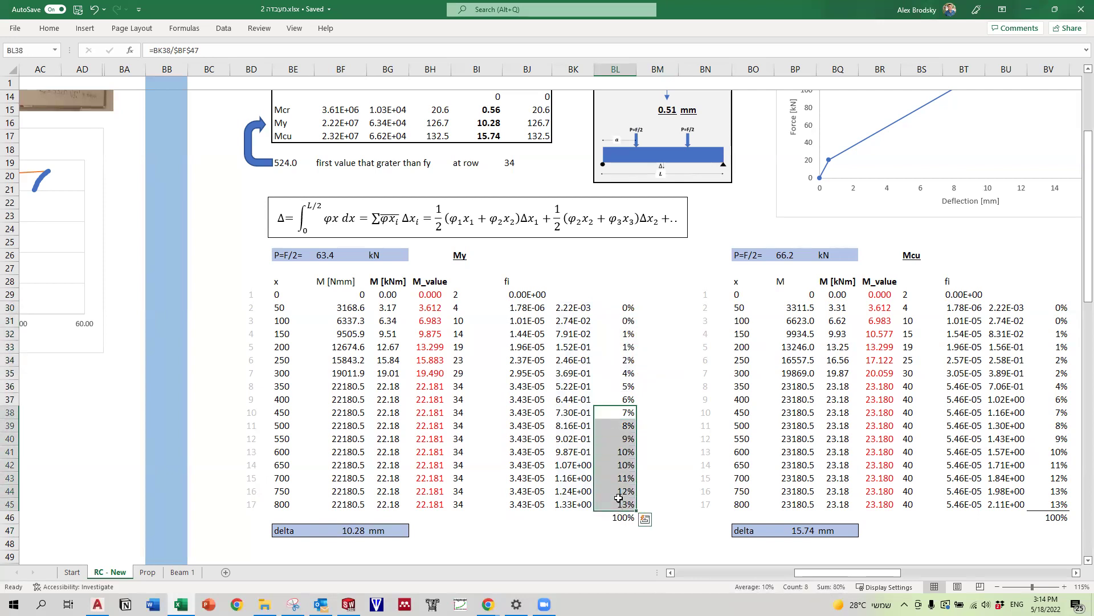
pyautogui.click(618, 502)
pyautogui.click(568, 505)
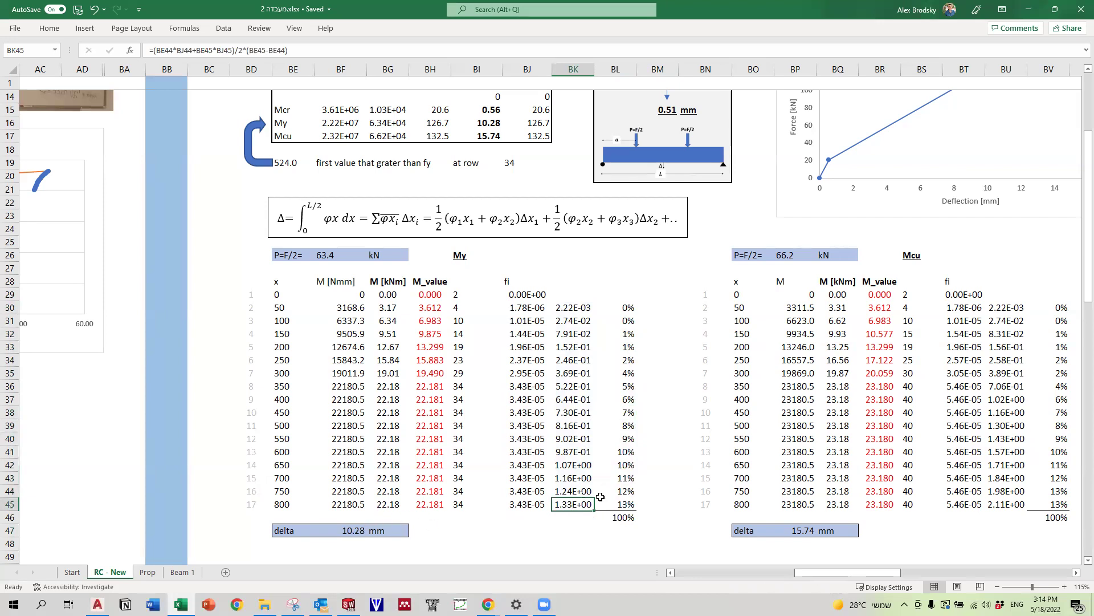
pyautogui.click(344, 531)
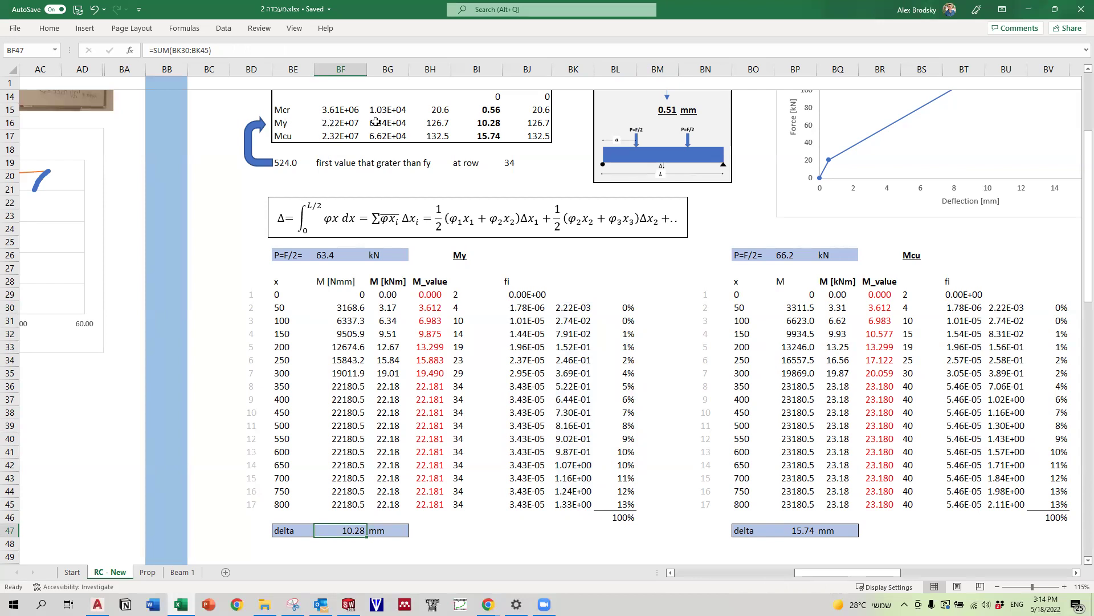
pyautogui.click(493, 122)
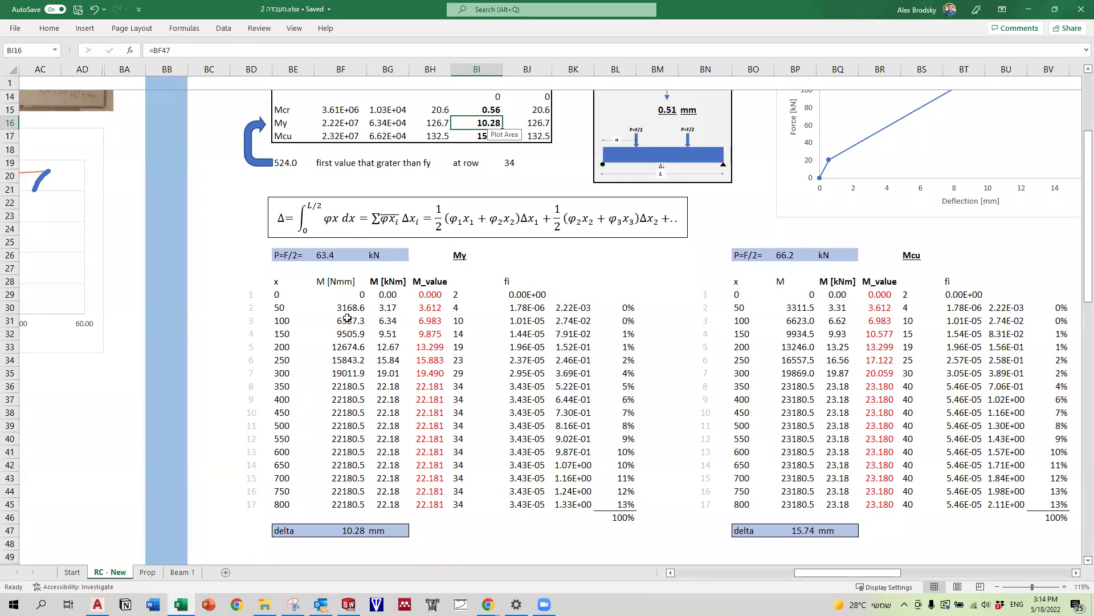
# Compare the My table's 17 calculating points with the 10-point and 6-point tables under "The effect of number of calculating points"
pyautogui.moveTo(249, 284); pyautogui.dragTo(250, 510)
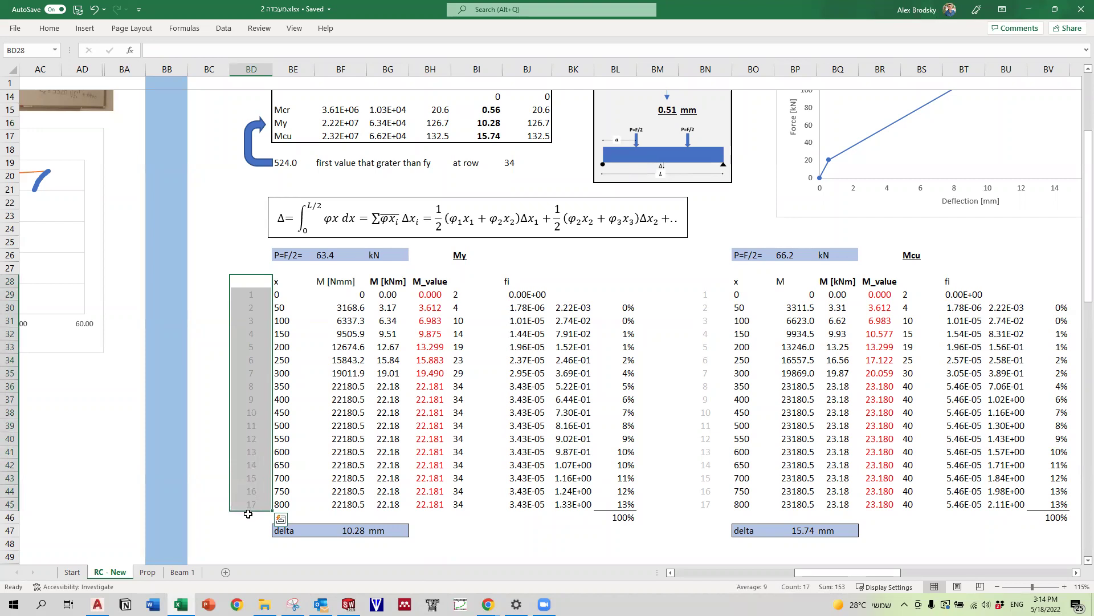
pyautogui.click(247, 516)
pyautogui.scroll(-11, 255, 393)
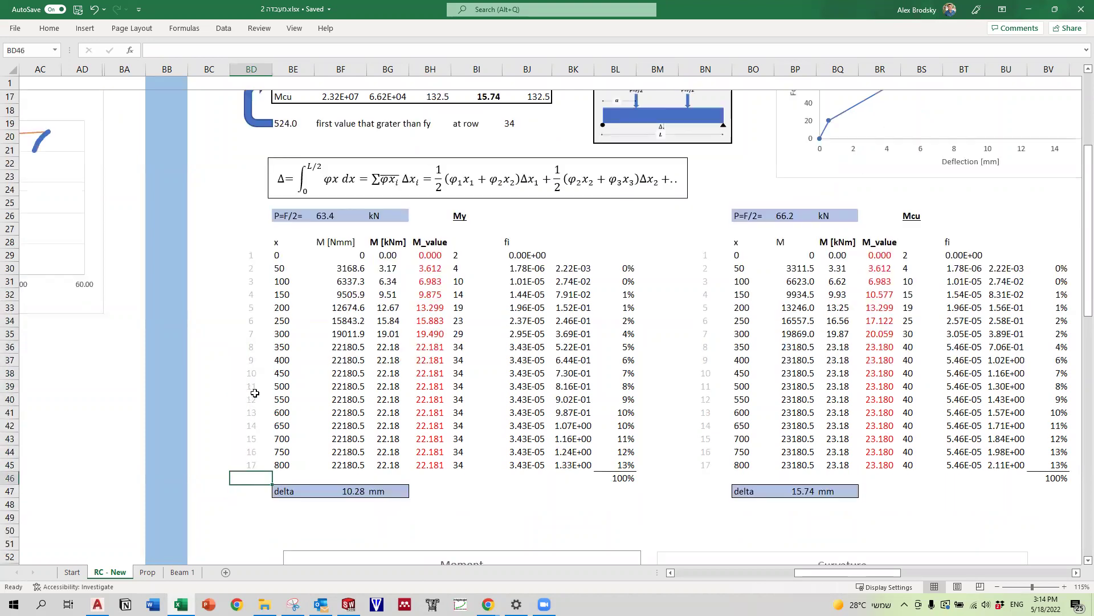
pyautogui.scroll(-4, 255, 392)
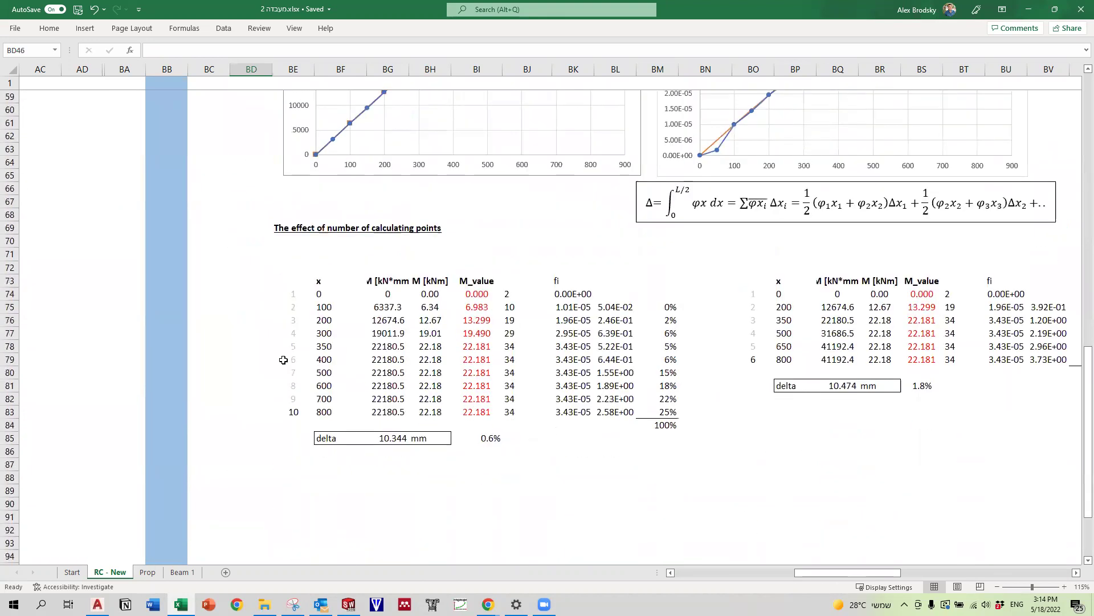
pyautogui.moveTo(292, 293); pyautogui.dragTo(291, 414)
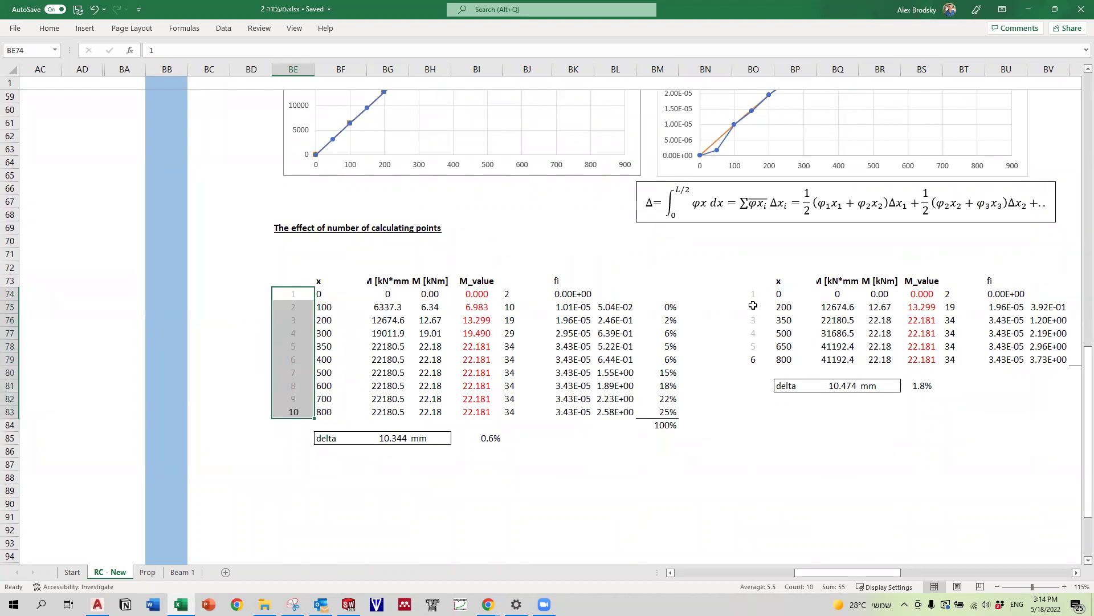
pyautogui.moveTo(753, 306); pyautogui.dragTo(760, 361)
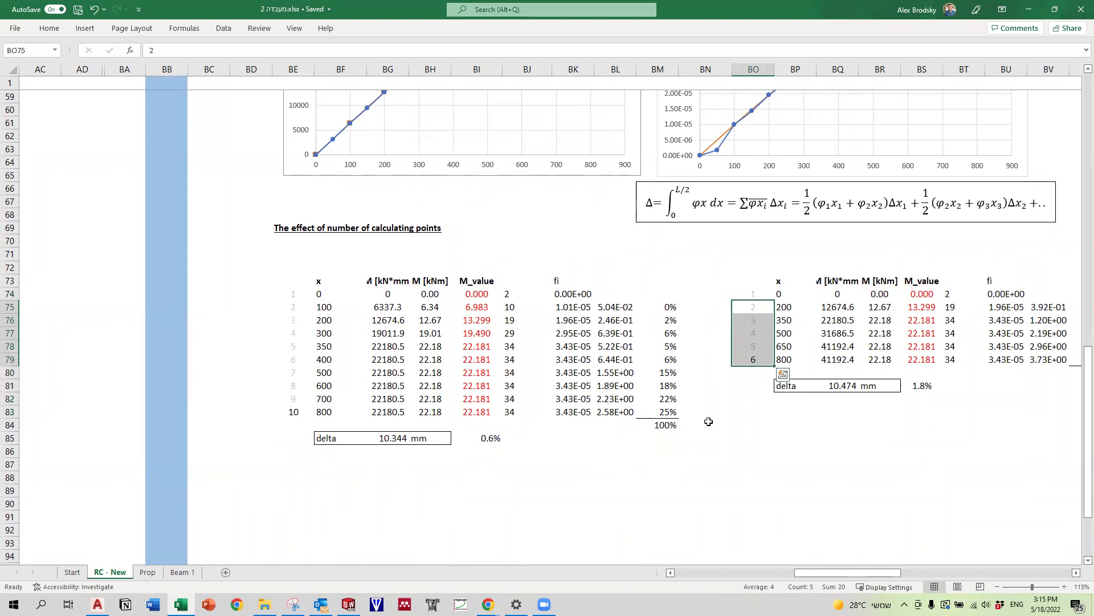
pyautogui.click(740, 449)
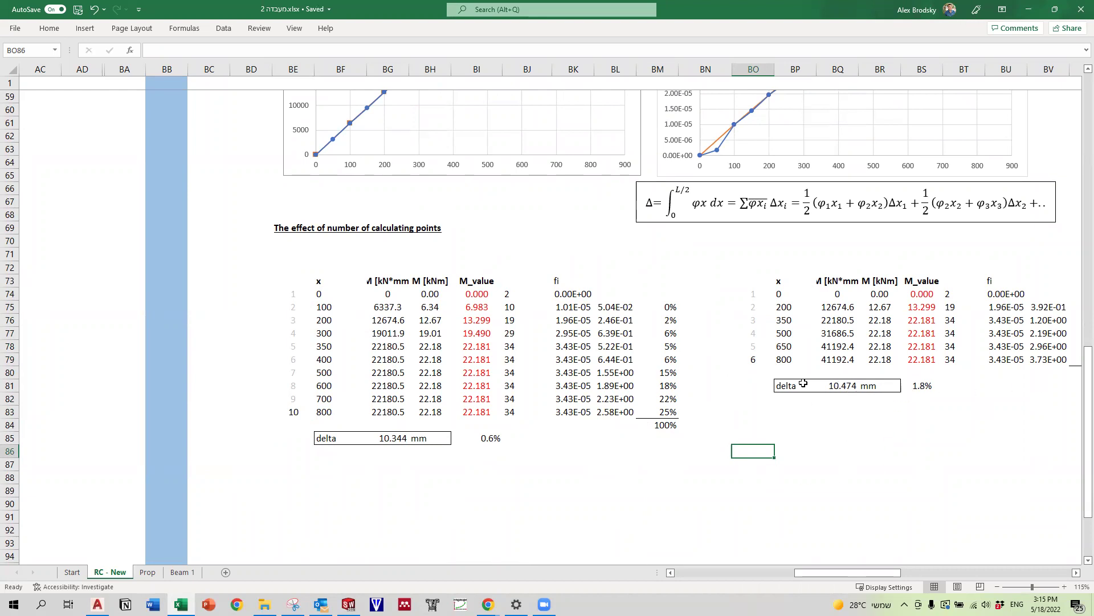
# Inspect the 6-point table's moments and M_value lookup, and return to the summary table and force-deflection chart
pyautogui.moveTo(784, 308); pyautogui.dragTo(876, 356)
pyautogui.click(922, 311)
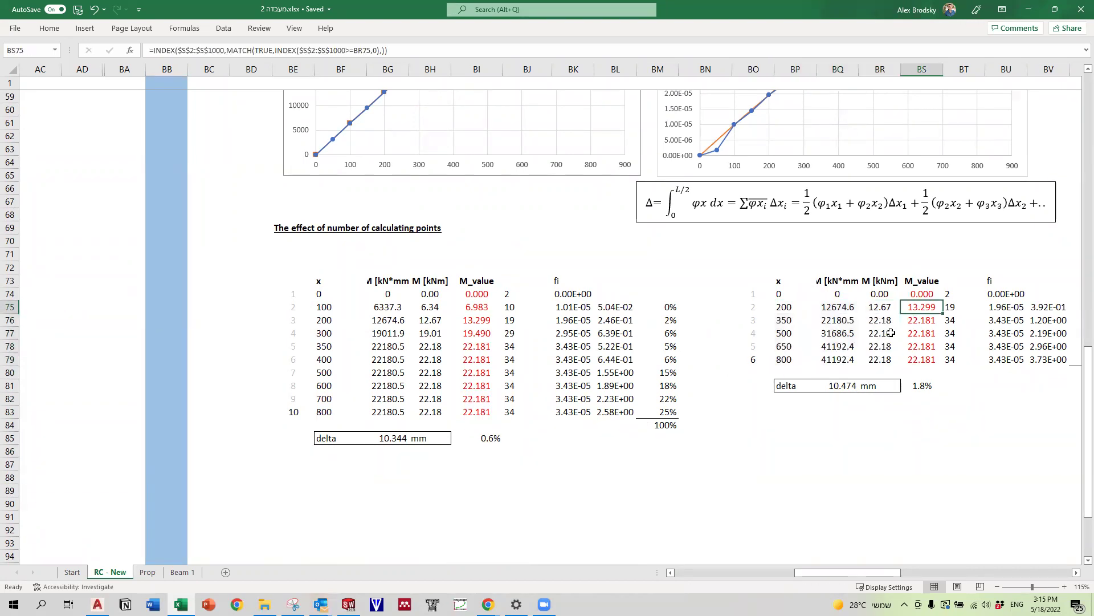
pyautogui.scroll(3, 794, 386)
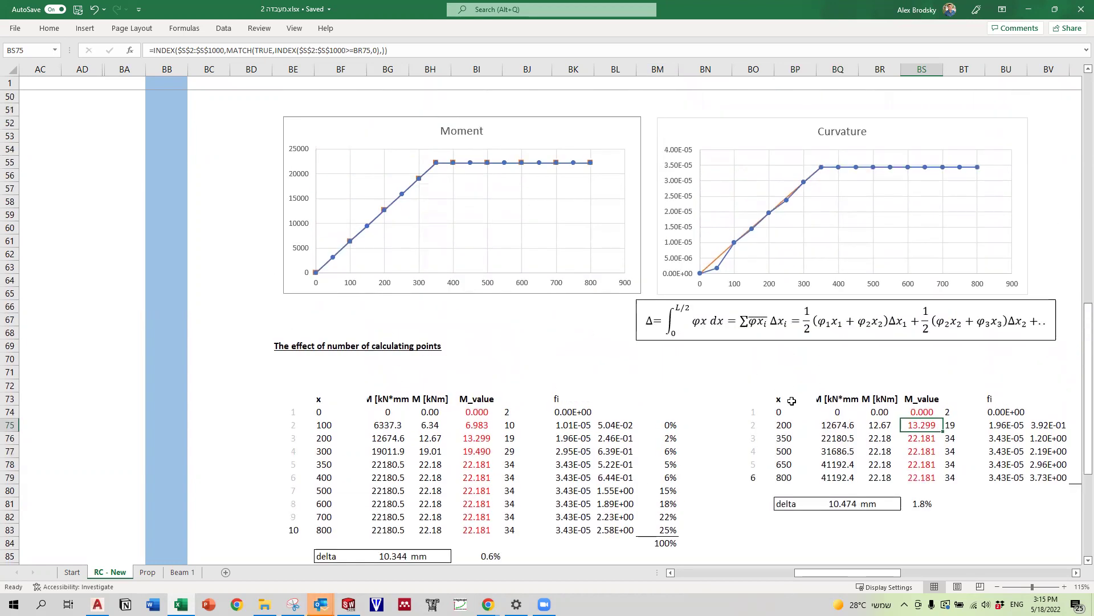
pyautogui.scroll(16, 792, 401)
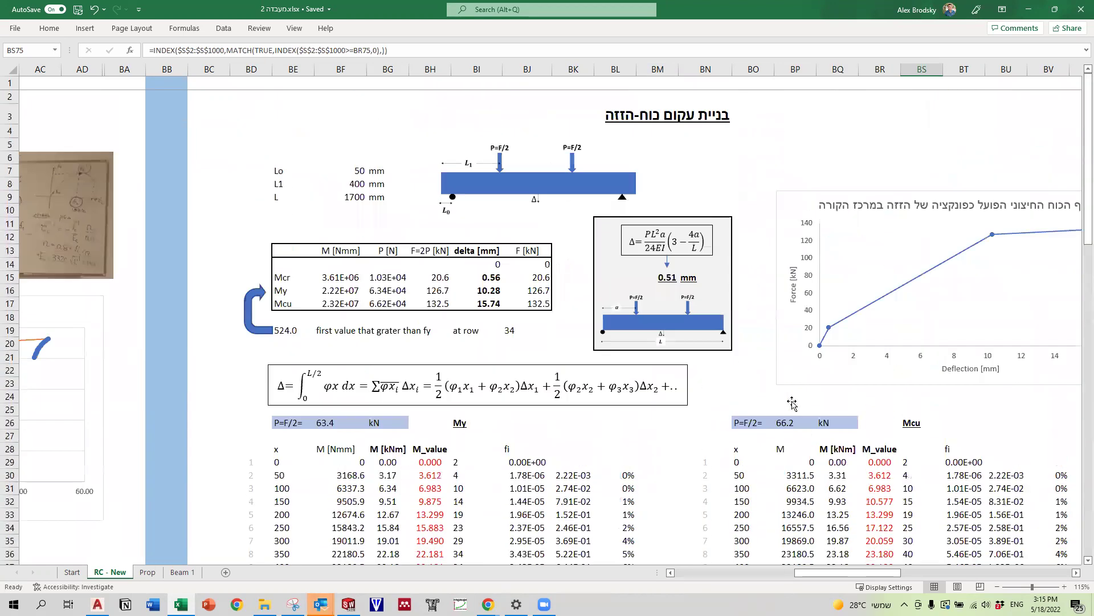
# Compare the My and Mcu deflection tables, tracing their P=F/2 loads and deltas to the matching rows of the summary table
pyautogui.scroll(-4, 684, 396)
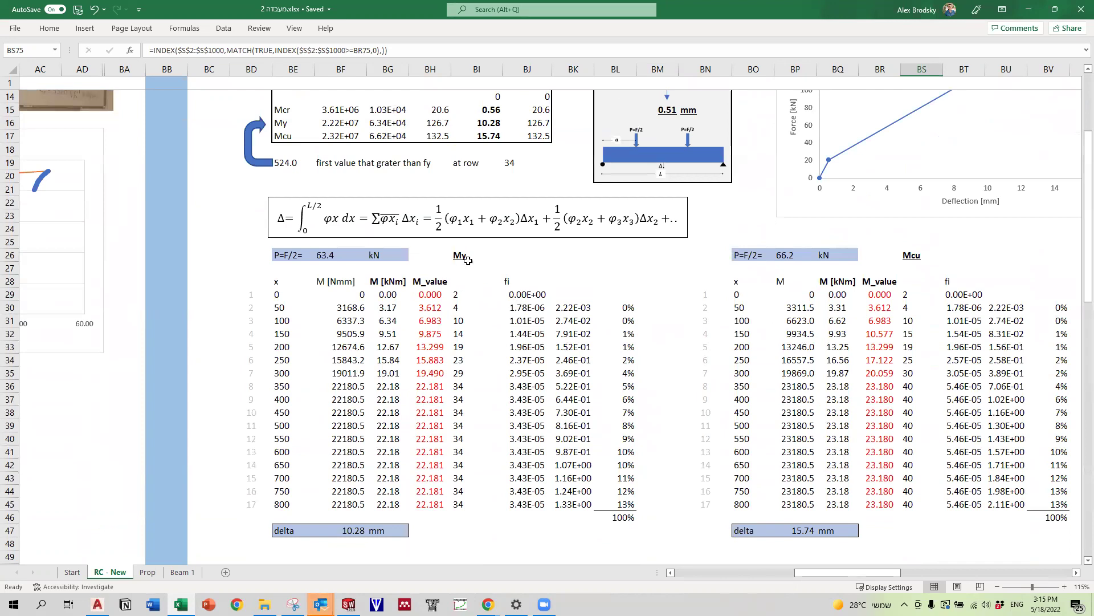
pyautogui.click(468, 259)
pyautogui.click(326, 256)
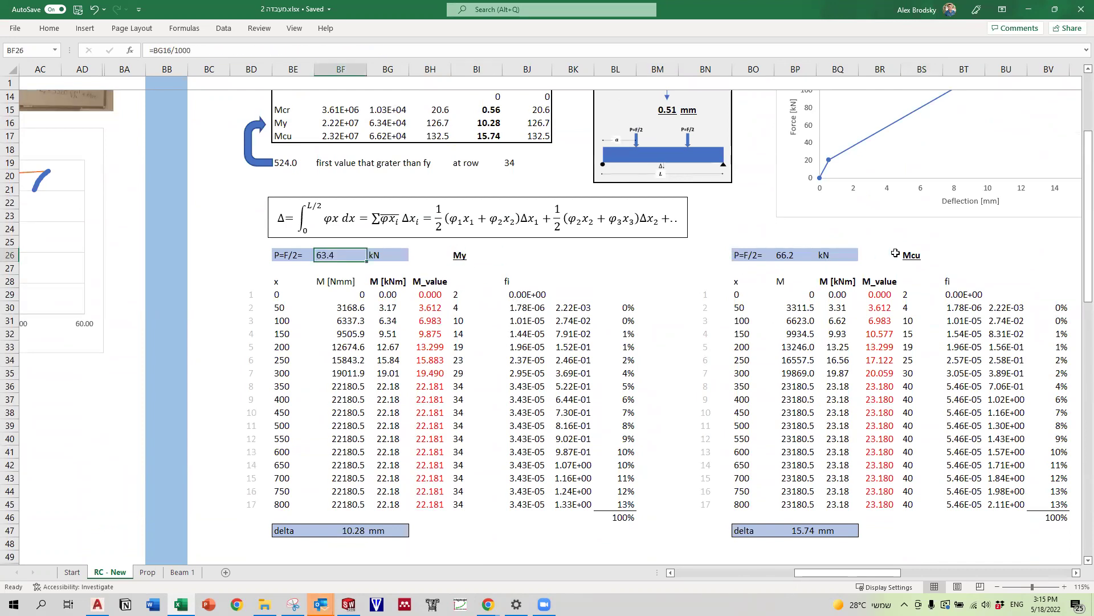
pyautogui.click(907, 256)
pyautogui.scroll(1, 814, 271)
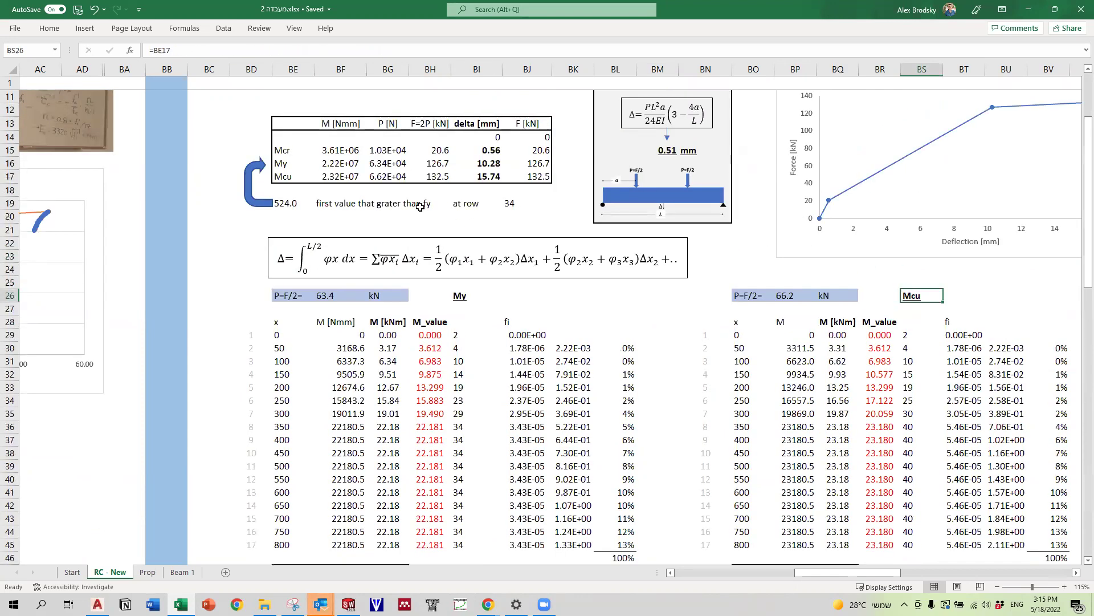
pyautogui.click(389, 175)
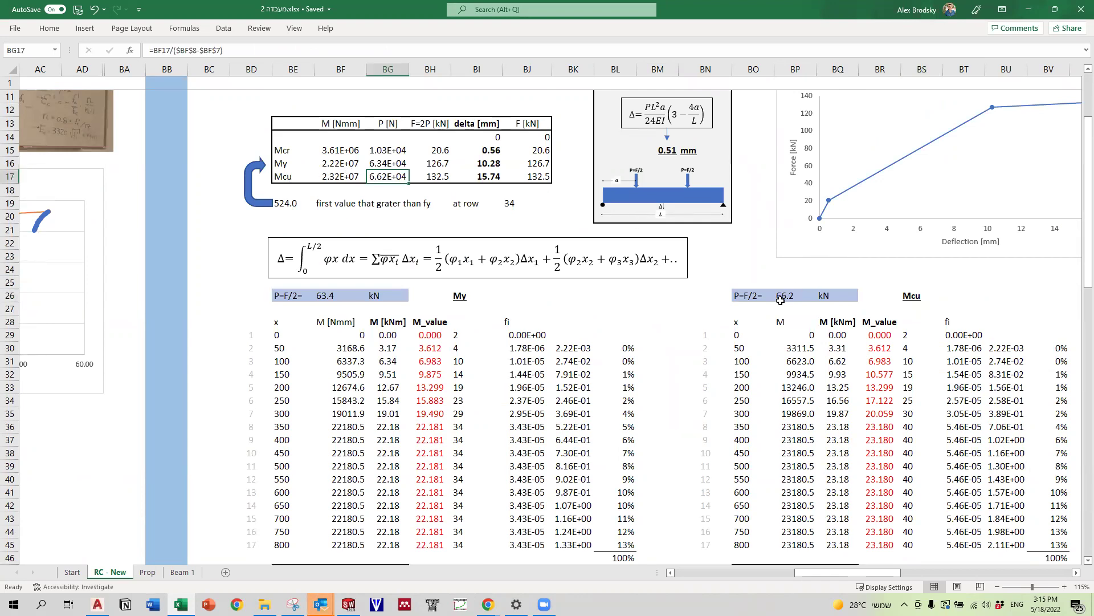
pyautogui.scroll(-2, 824, 336)
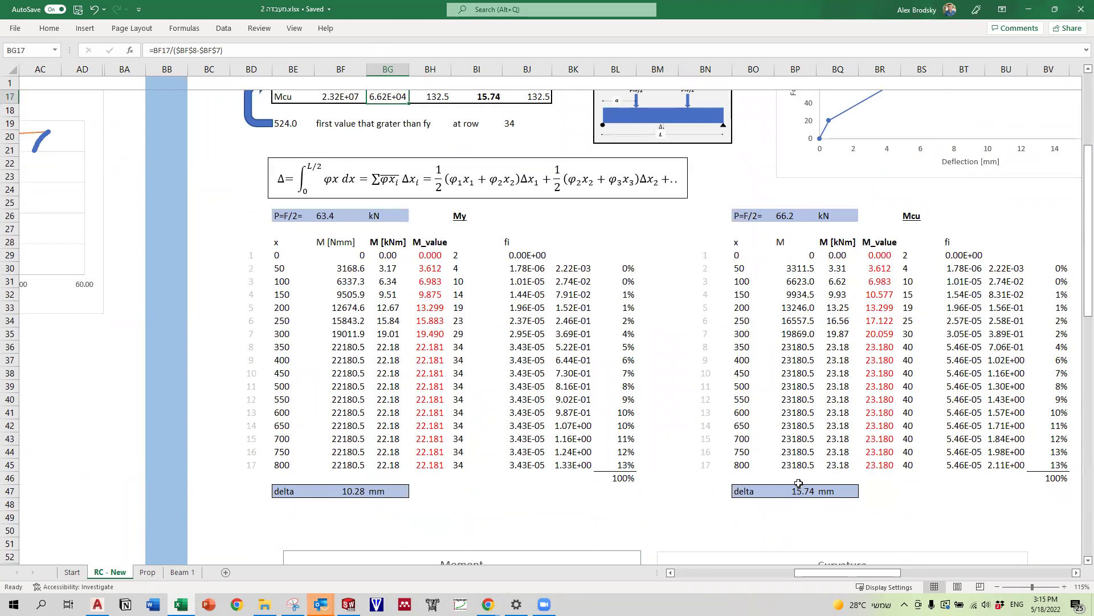
pyautogui.scroll(2, 581, 311)
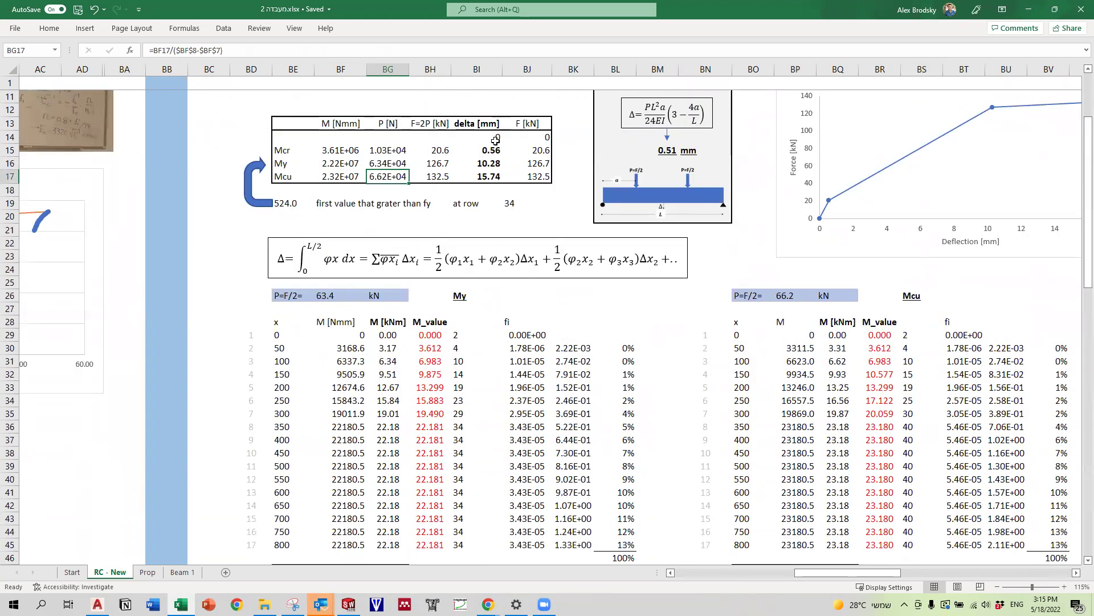
# Try the Mcr row's load in the My table by setting its P=F/2 formula to =BG15/1000, and check the table's delta
pyautogui.moveTo(281, 153); pyautogui.dragTo(490, 151)
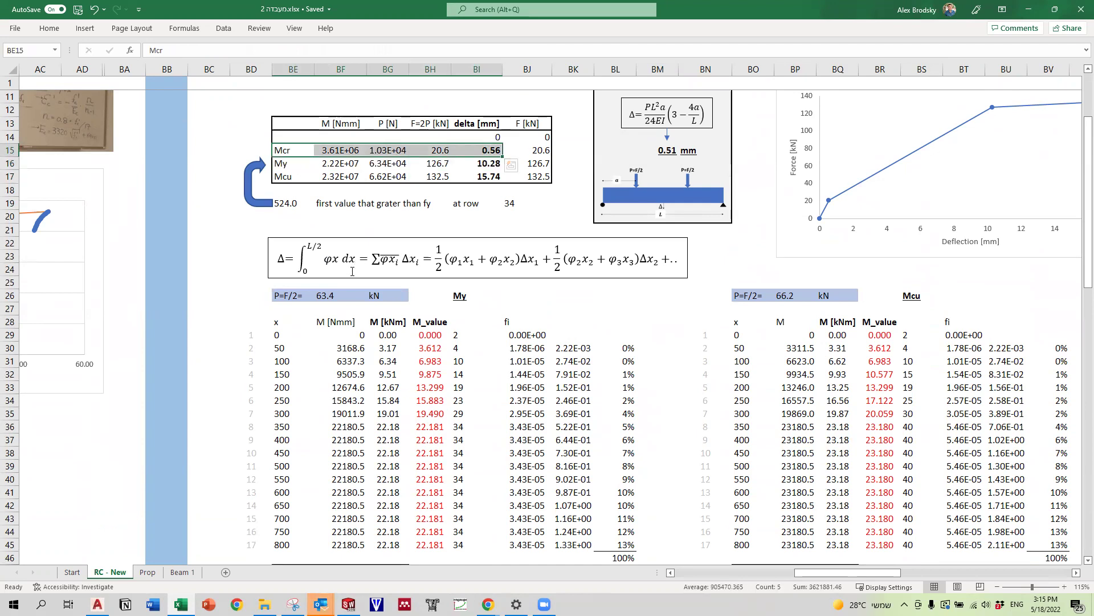
pyautogui.doubleClick(319, 296)
pyautogui.click(376, 151)
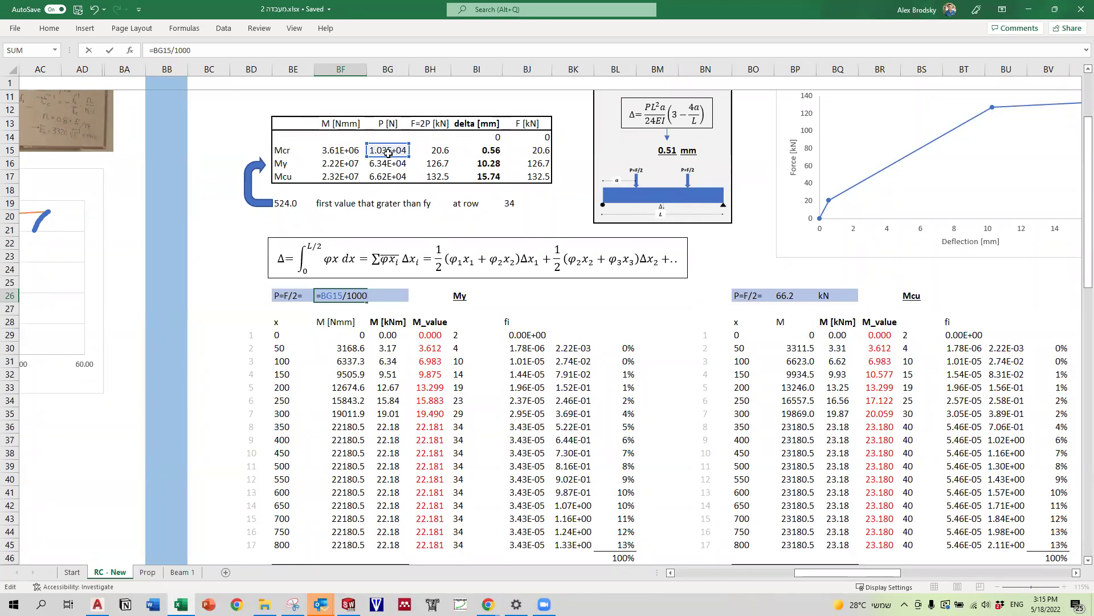
pyautogui.press('Return')
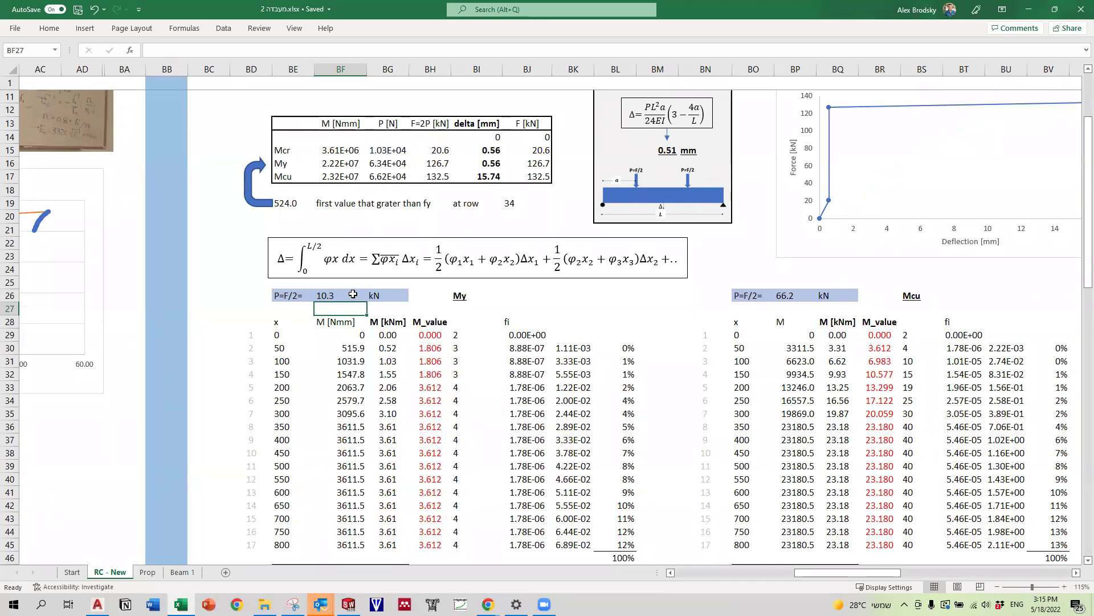
pyautogui.scroll(-2, 371, 459)
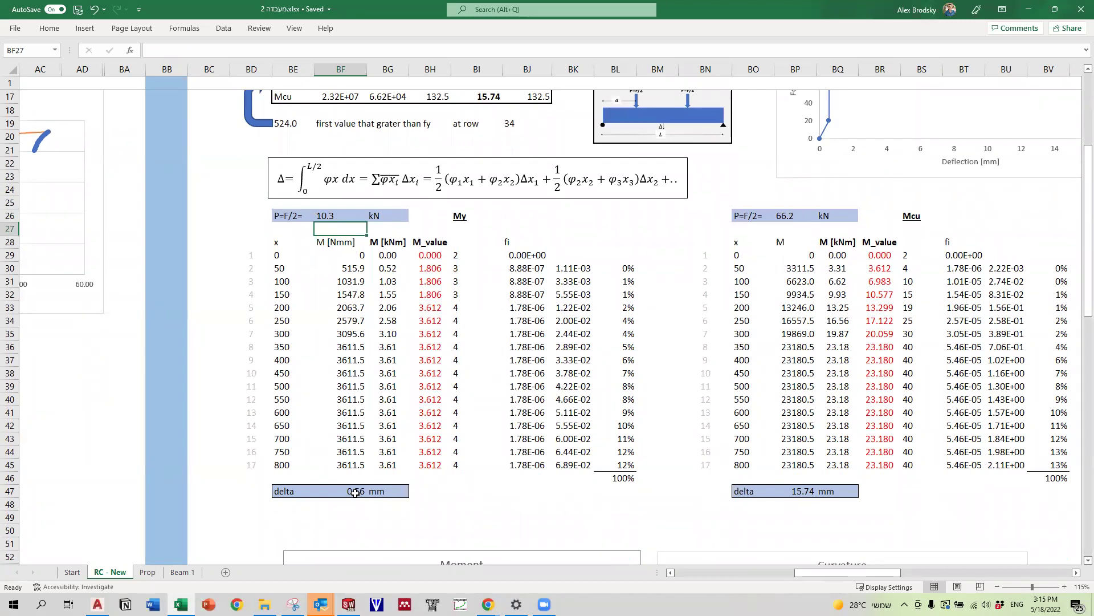
# Undo the My table's load formula change and return to the summary table
pyautogui.hotkey('ctrl', 'z')
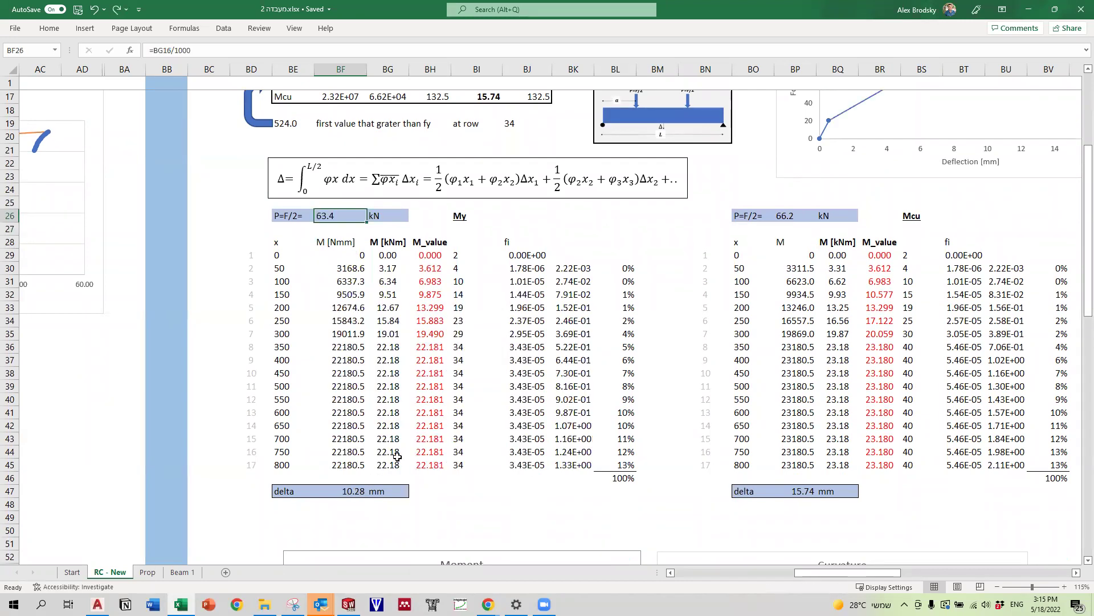
pyautogui.scroll(3, 422, 417)
pyautogui.scroll(3, 423, 416)
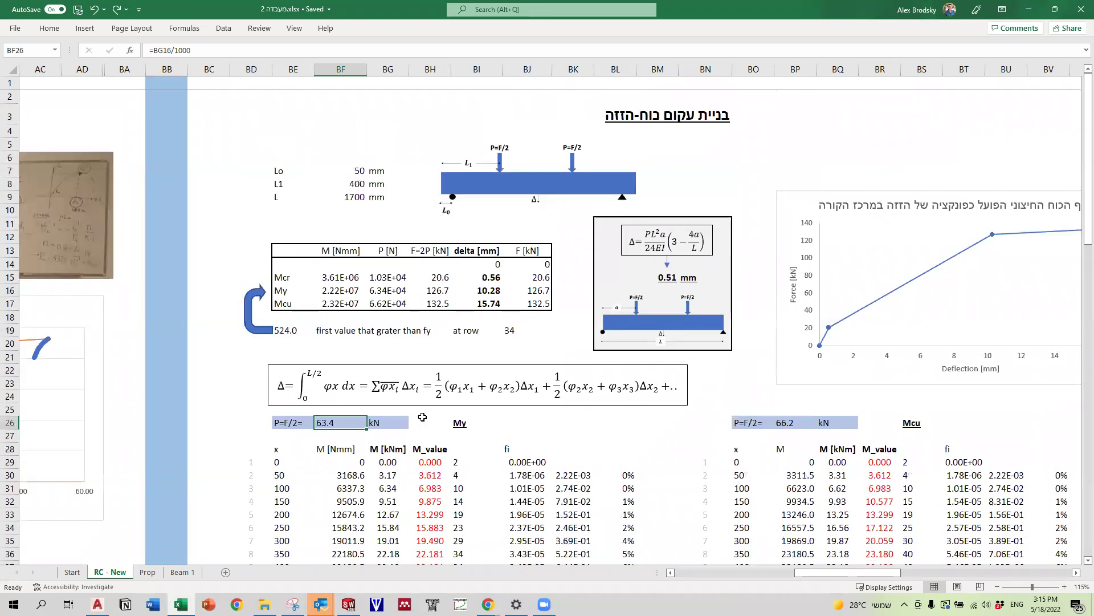
# Examine the summary table's delta and F columns as the source of the force-deflection chart's series, and inspect the curve's last point
pyautogui.scroll(-1, 801, 228)
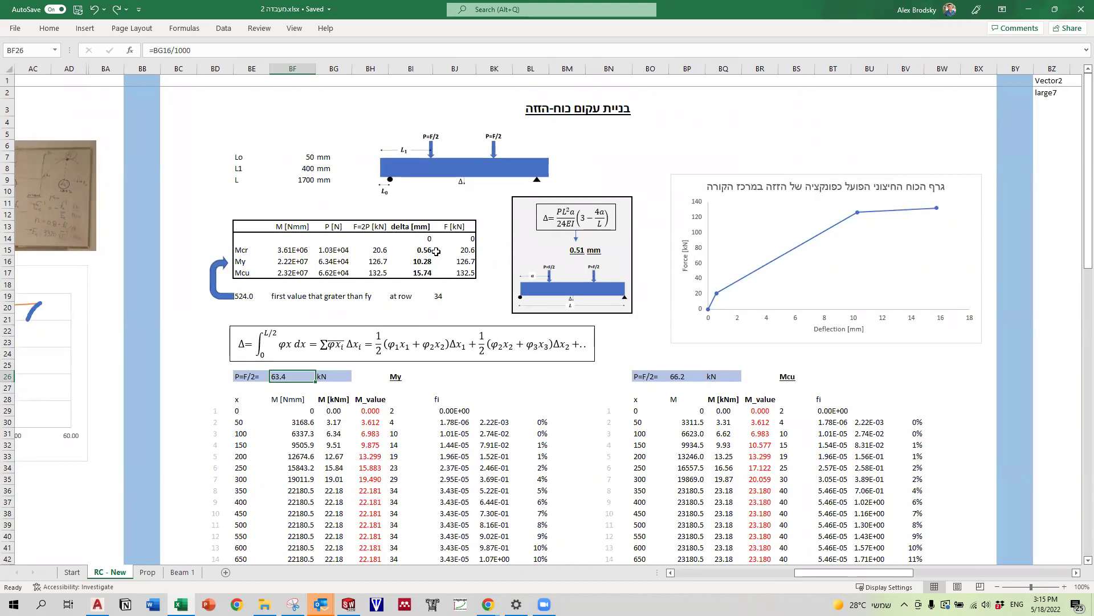
pyautogui.moveTo(417, 228); pyautogui.dragTo(425, 274)
pyautogui.moveTo(452, 225); pyautogui.dragTo(458, 278)
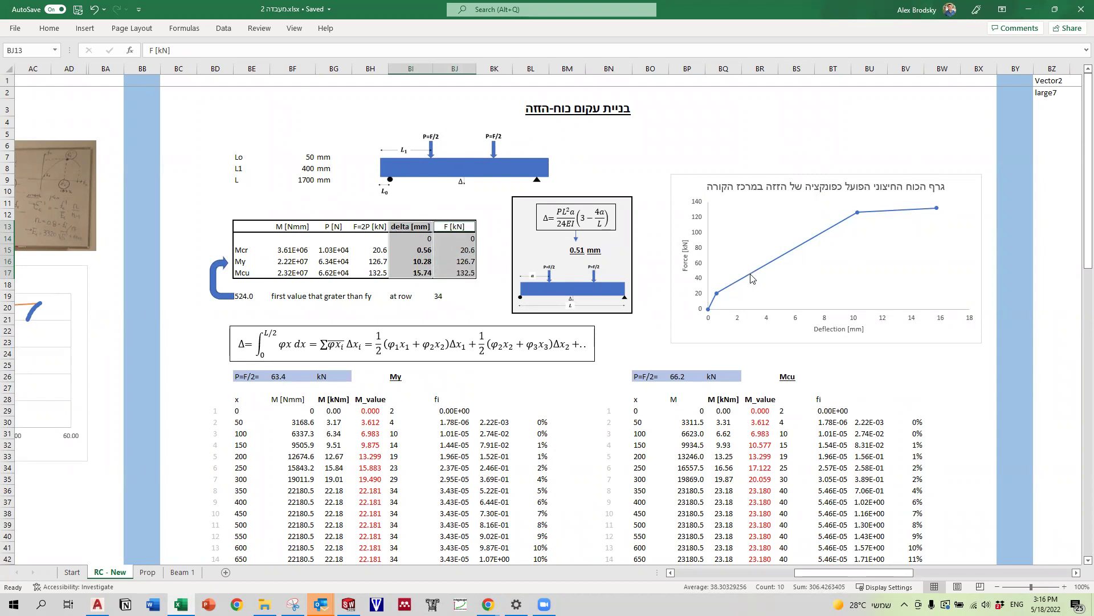
pyautogui.click(664, 281)
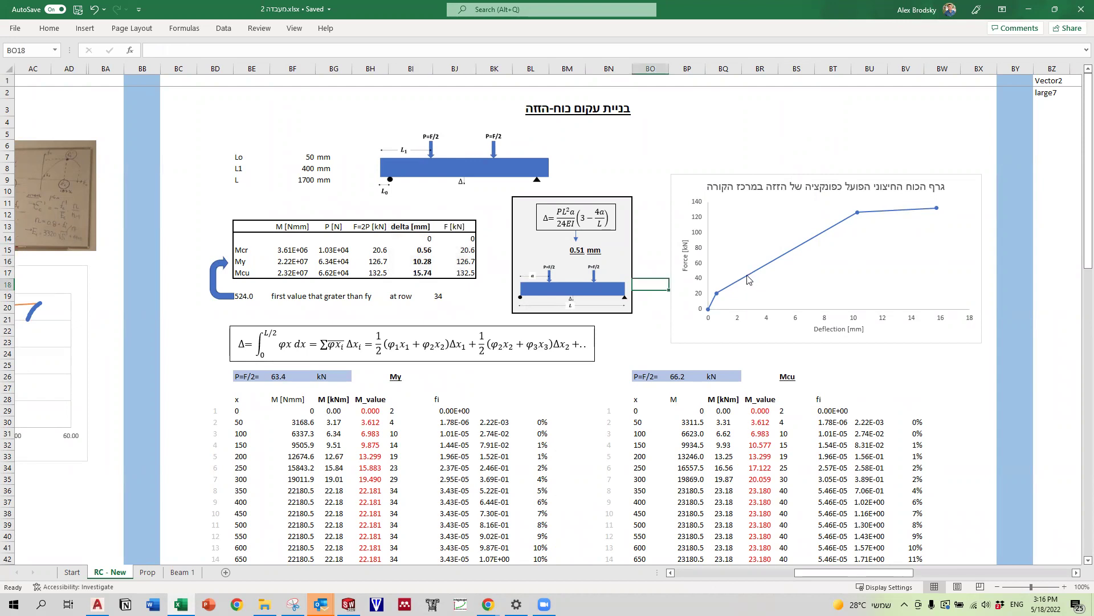
pyautogui.click(749, 280)
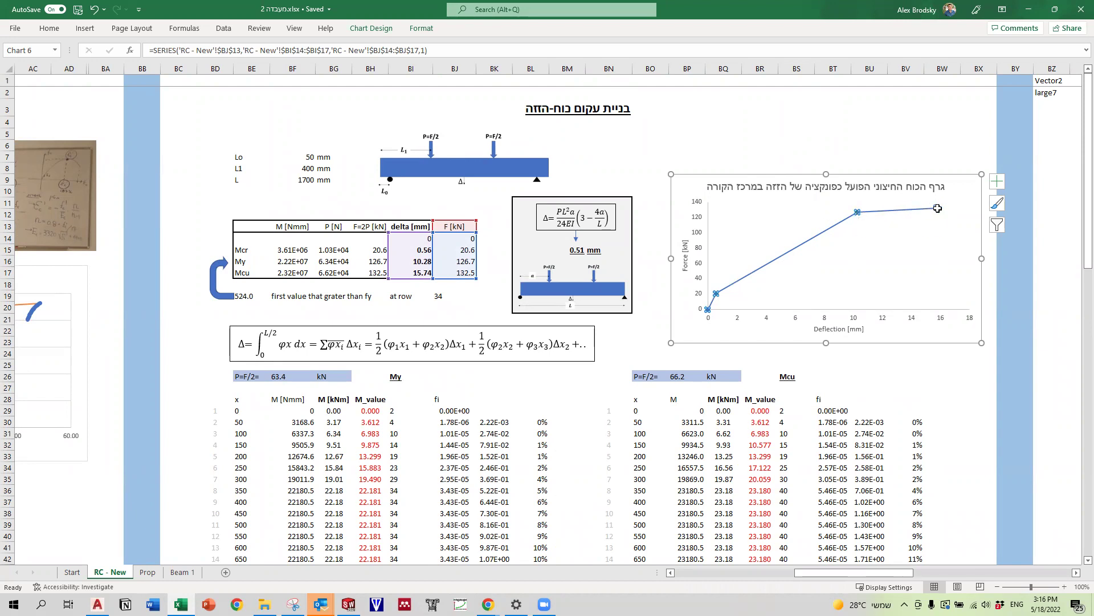
pyautogui.moveTo(938, 208)
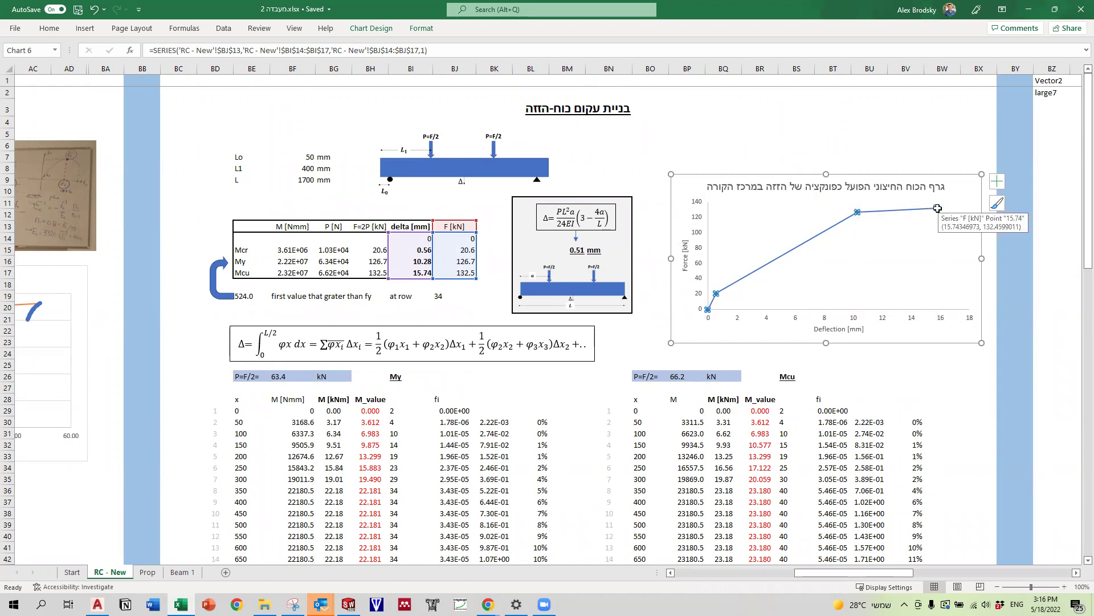